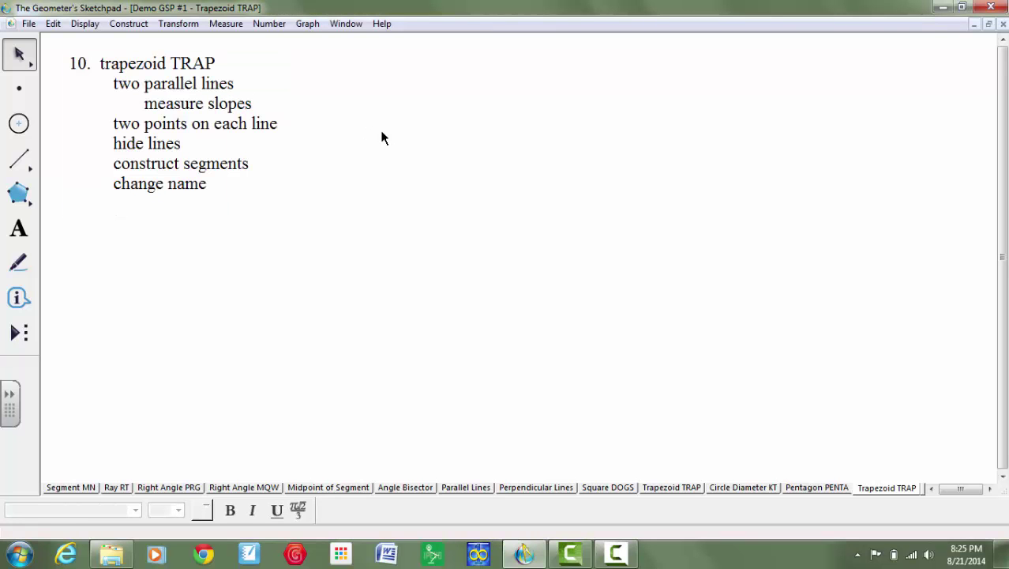
- Draw an infinite line through two points and place a separate point below it
left_click(21, 165)
left_click_drag(21, 166, 125, 159)
left_click_drag(292, 205, 372, 149)
left_click(28, 68)
left_click(22, 93)
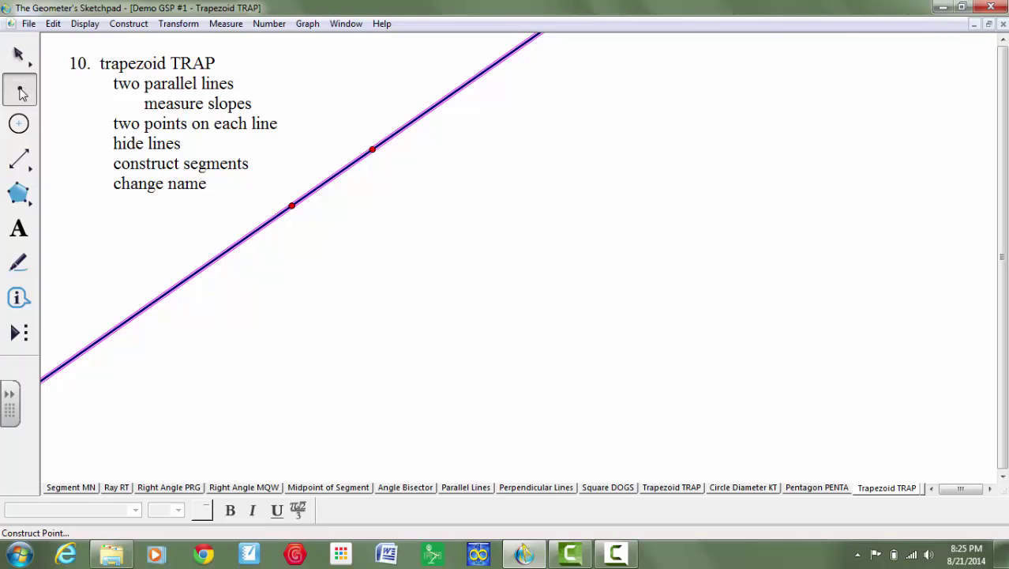
left_click(386, 225)
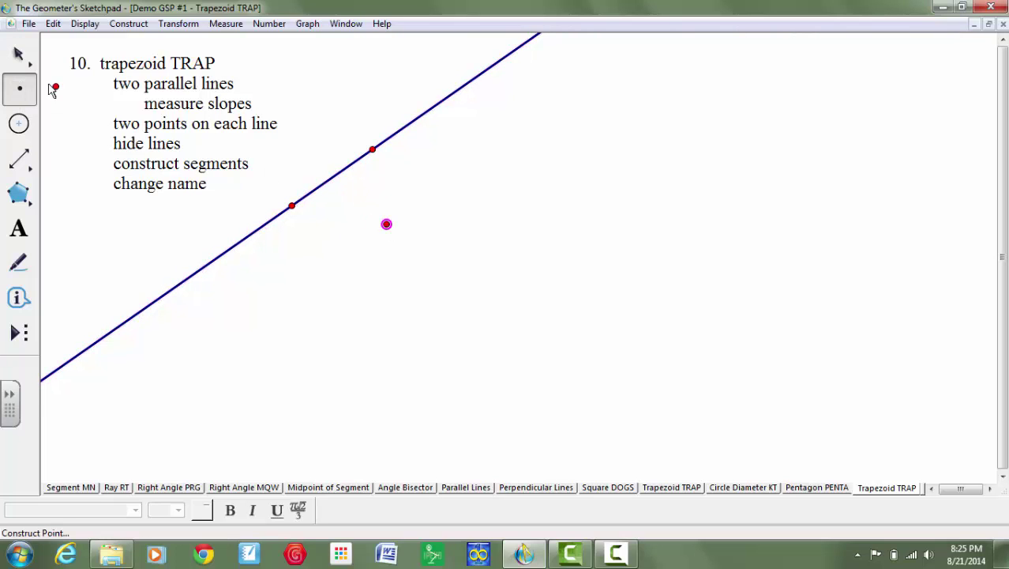
- Construct a line parallel to the first line through the lone point
left_click(19, 54)
left_click(319, 78)
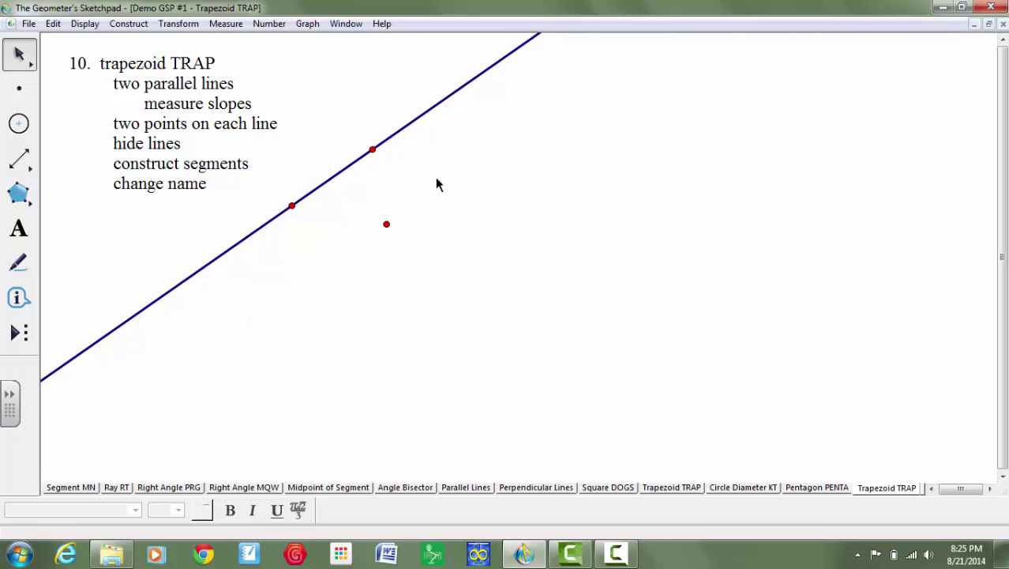
left_click(356, 168)
left_click(386, 224)
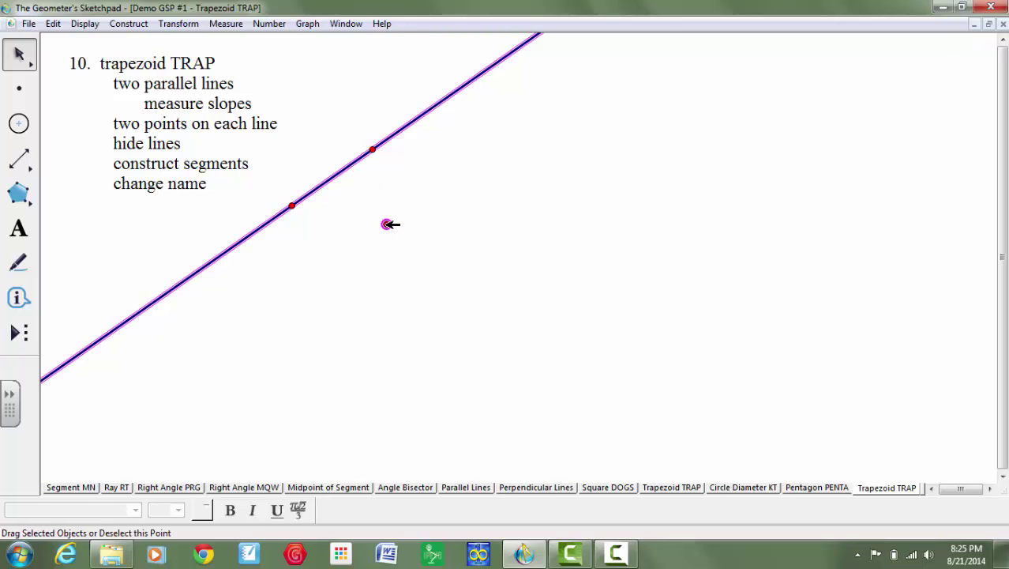
left_click(129, 23)
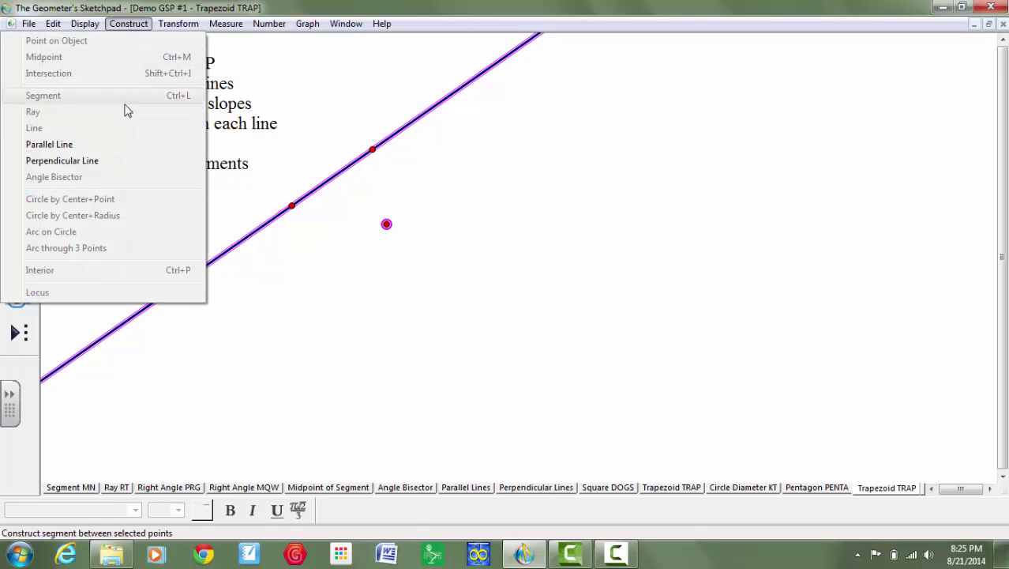
left_click(121, 144)
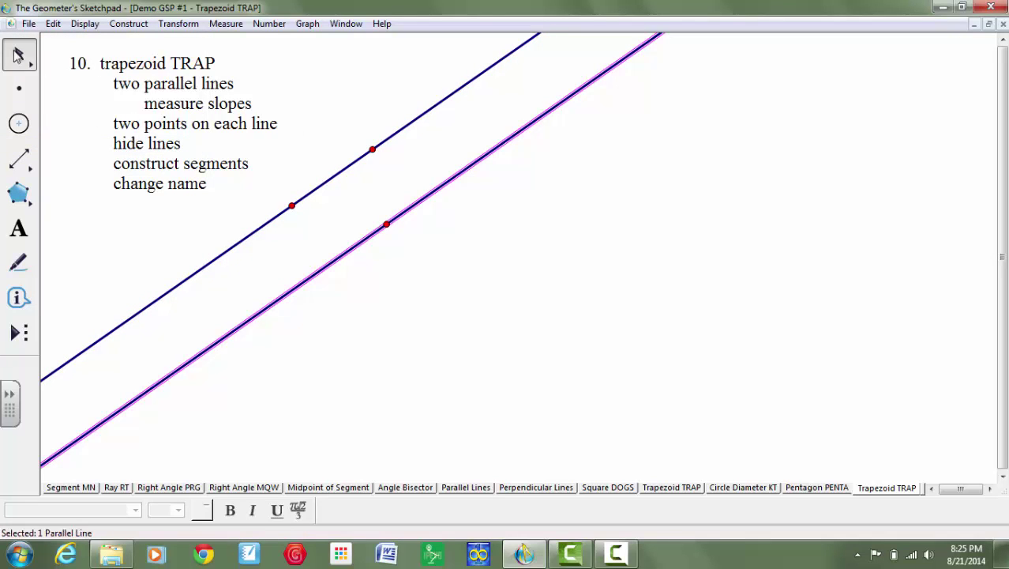
left_click(19, 88)
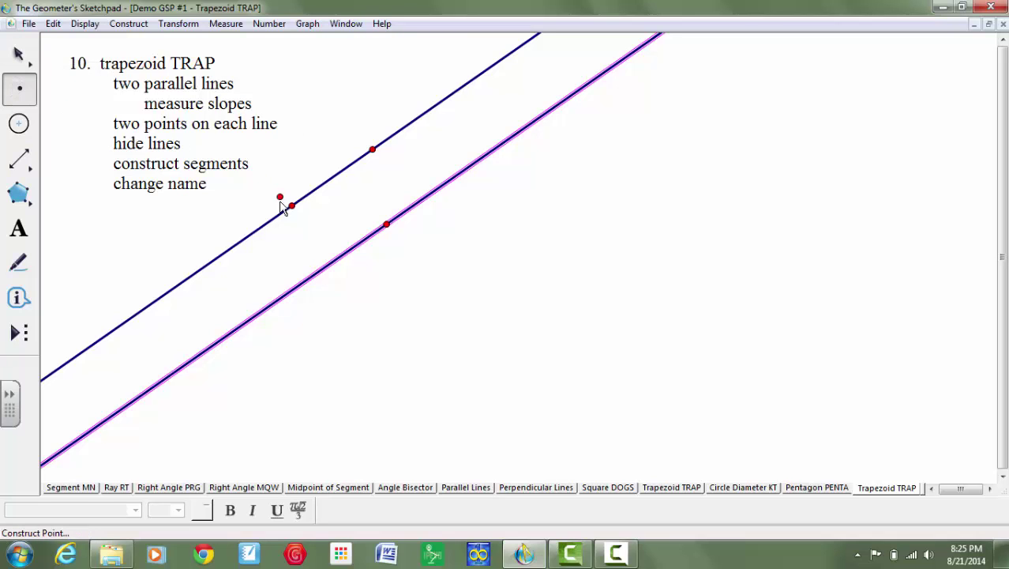
- Place two new points on the upper line and two on the lower line
left_click(423, 113)
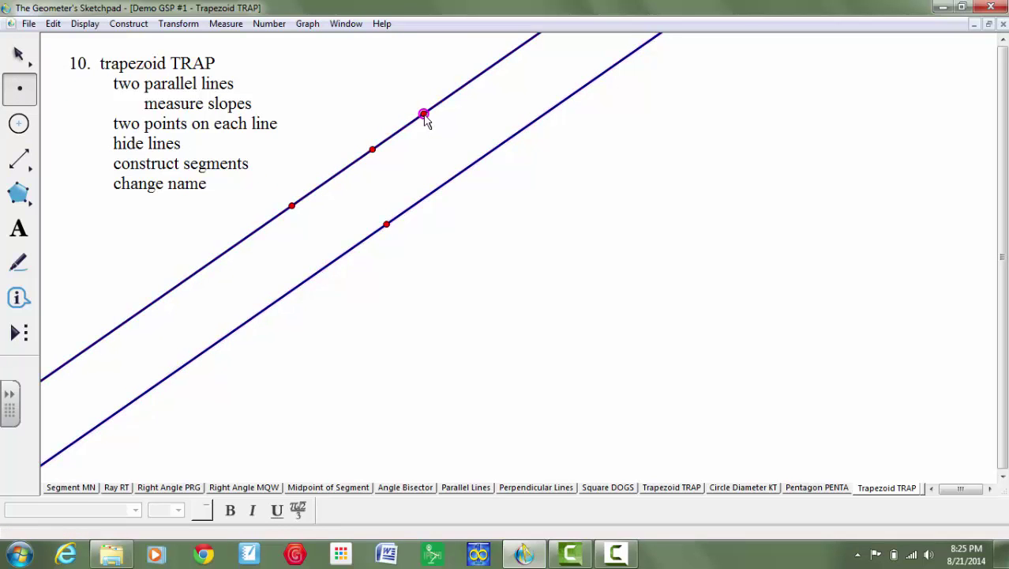
left_click(463, 86)
left_click(438, 192)
left_click(501, 144)
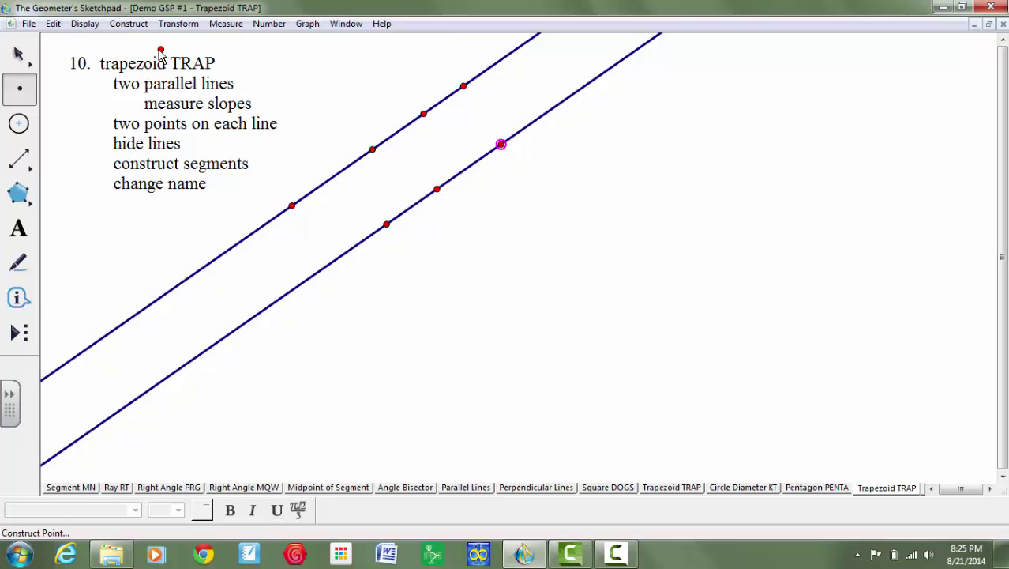
- Select both parallel lines and their three original points, then hide them with Ctrl+H
left_click(19, 54)
left_click(386, 225)
left_click(373, 148)
left_click(293, 203)
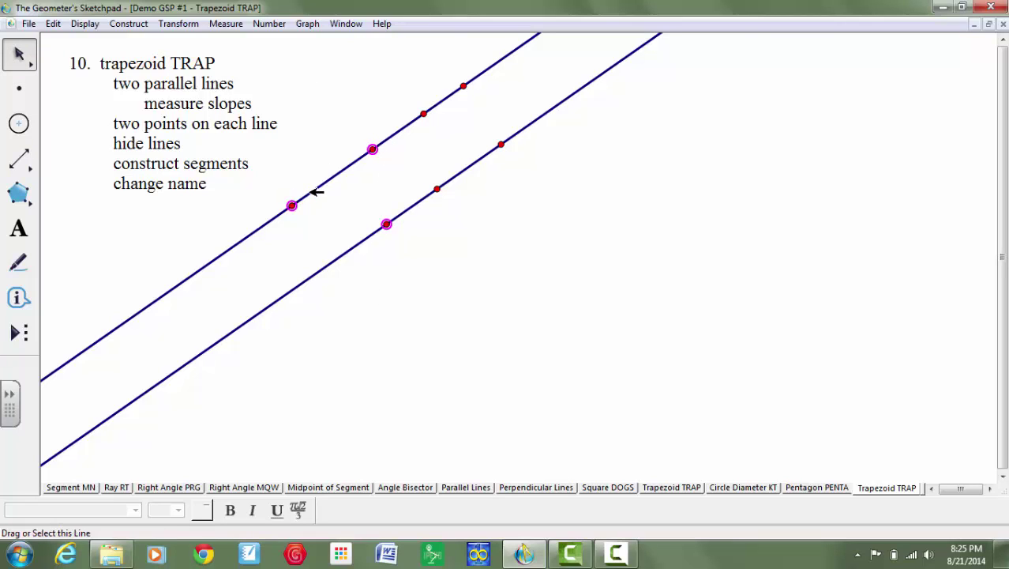
left_click(315, 190)
left_click(330, 259)
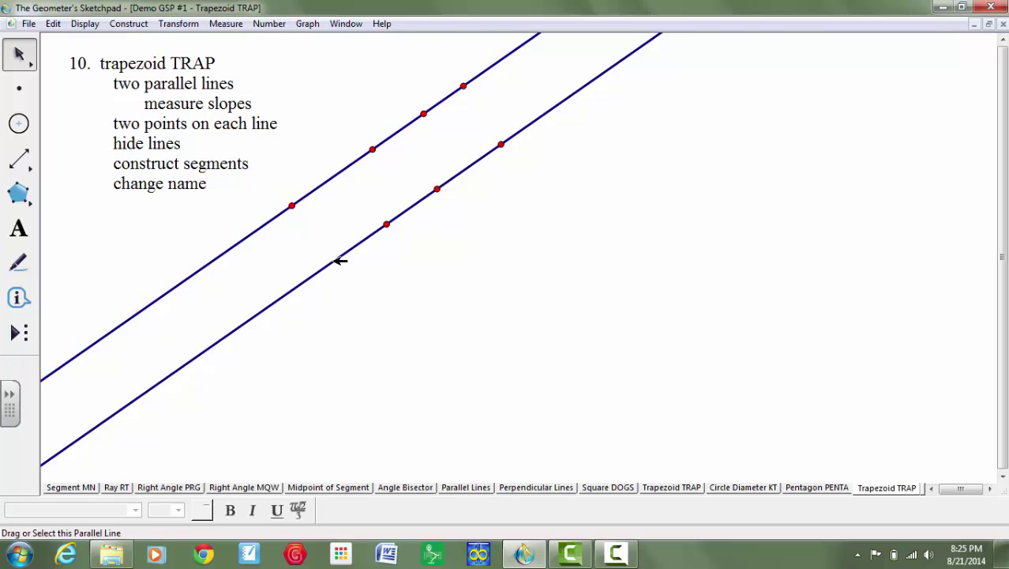
left_click(341, 255)
left_click(387, 225)
left_click(373, 150)
left_click(363, 158)
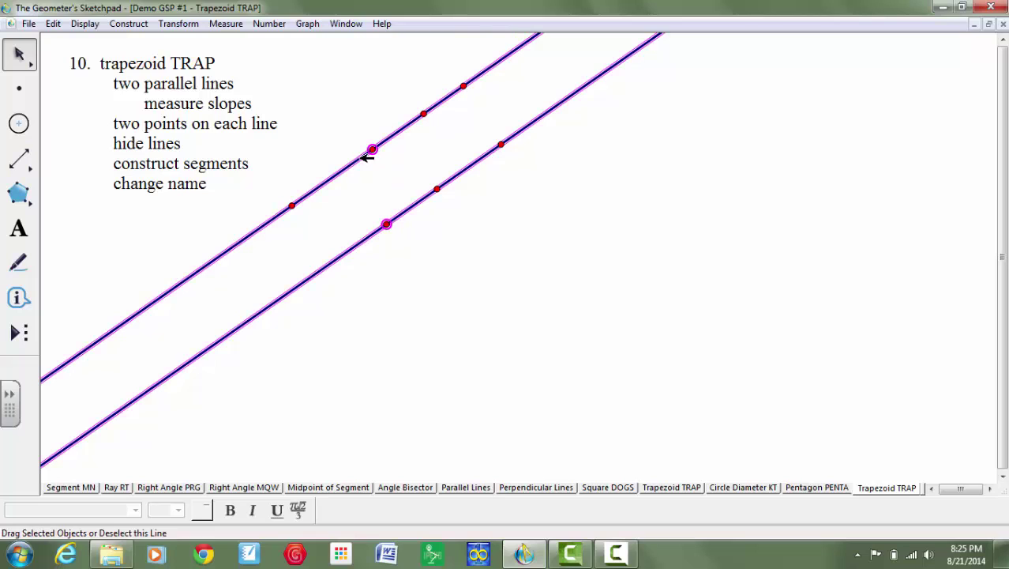
left_click(292, 205)
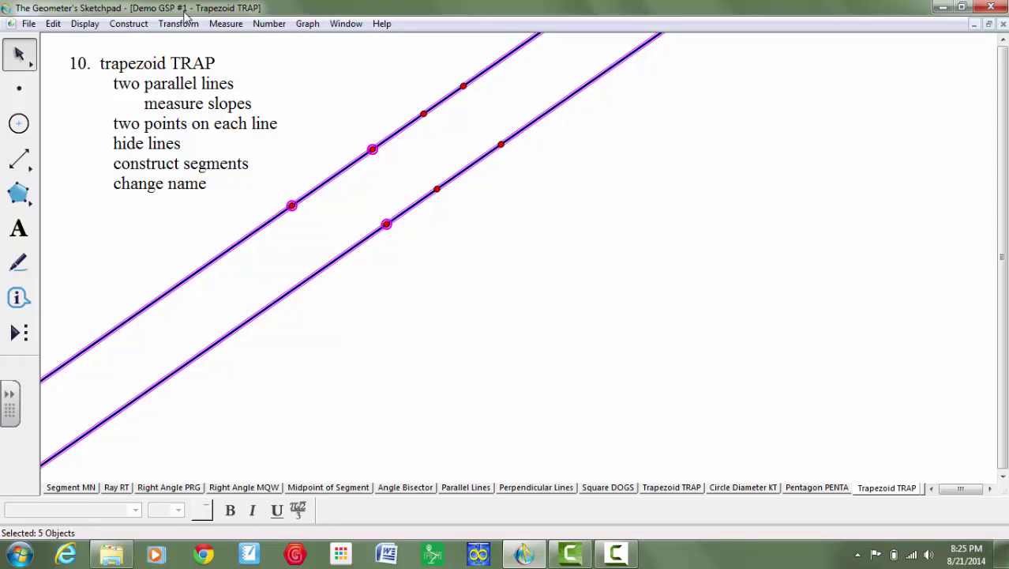
key("ctrl+h")
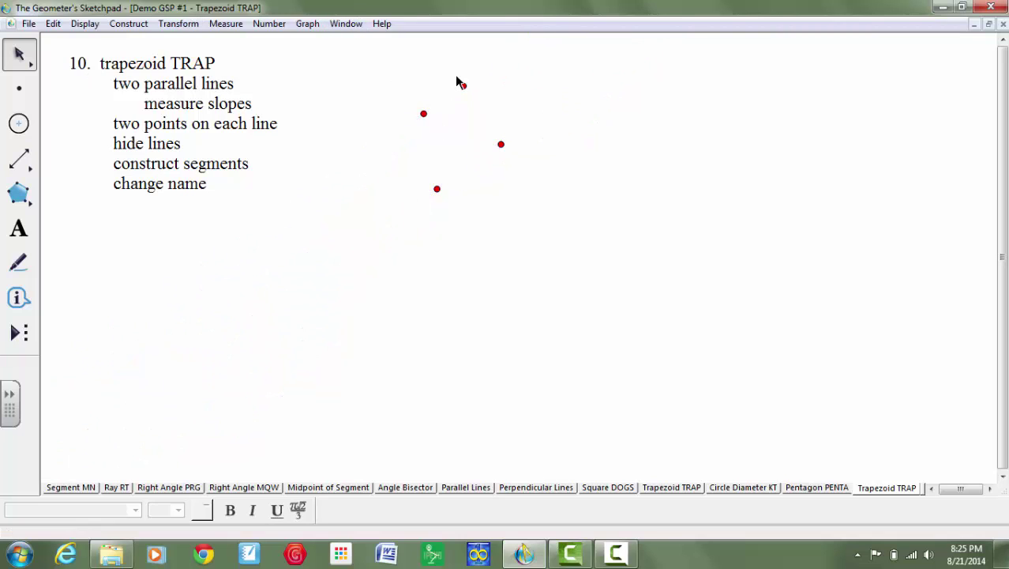
- Join the four remaining points with segments and show the left vertex's label A
left_click_drag(19, 158, 57, 162)
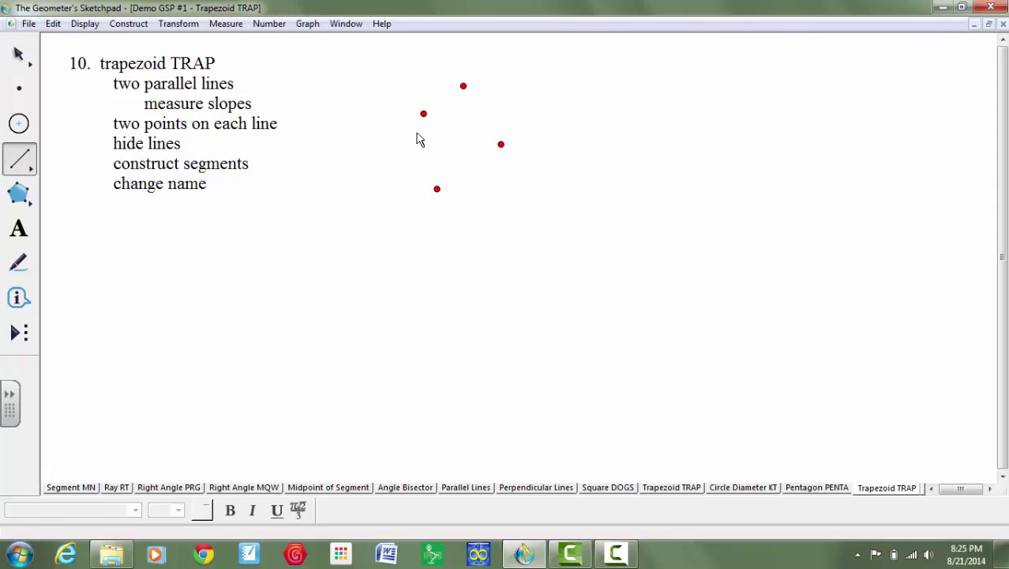
mouse_move(423, 114)
left_mouse_down()
mouse_move(439, 193)
mouse_move(510, 153)
mouse_move(473, 83)
mouse_move(428, 124)
mouse_move(424, 115)
left_mouse_up()
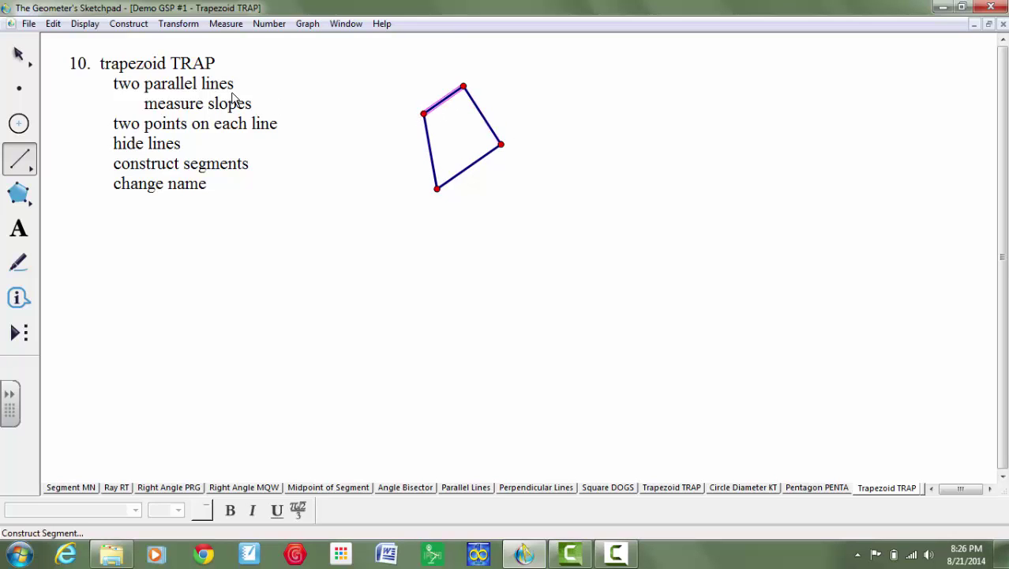
left_click(21, 54)
left_click(30, 233)
left_click(423, 114)
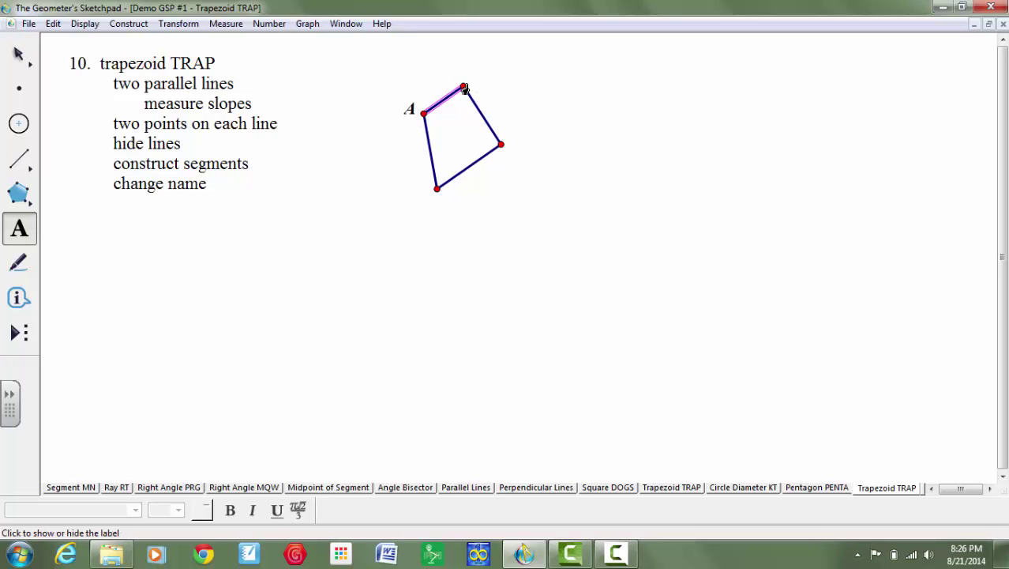
- Show the labels of the right and bottom vertices
left_click(501, 146)
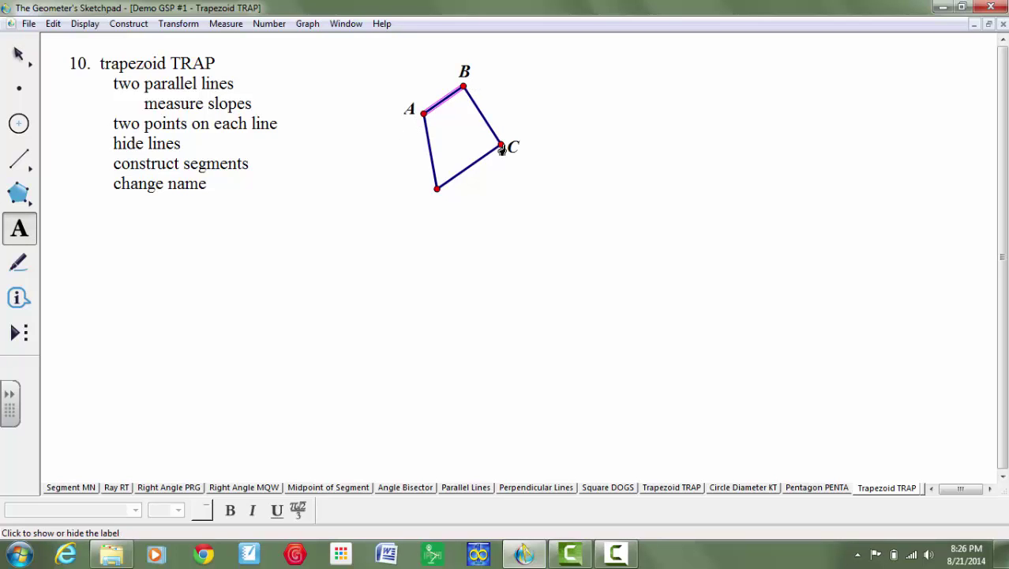
left_click(439, 192)
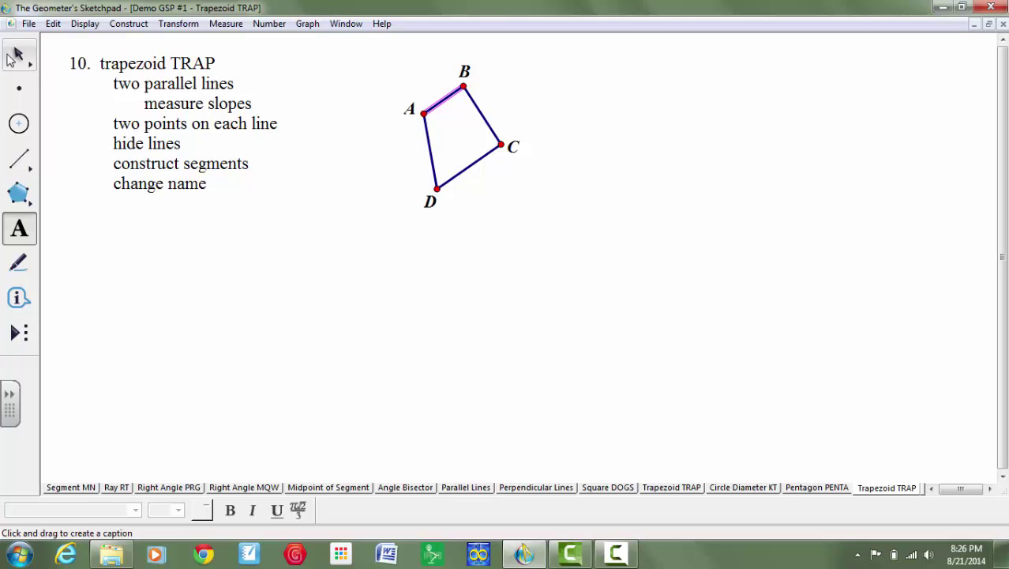
key("Escape")
- Rename the vertex labels A, B, C, D to T, R, A, P
double_click(409, 111)
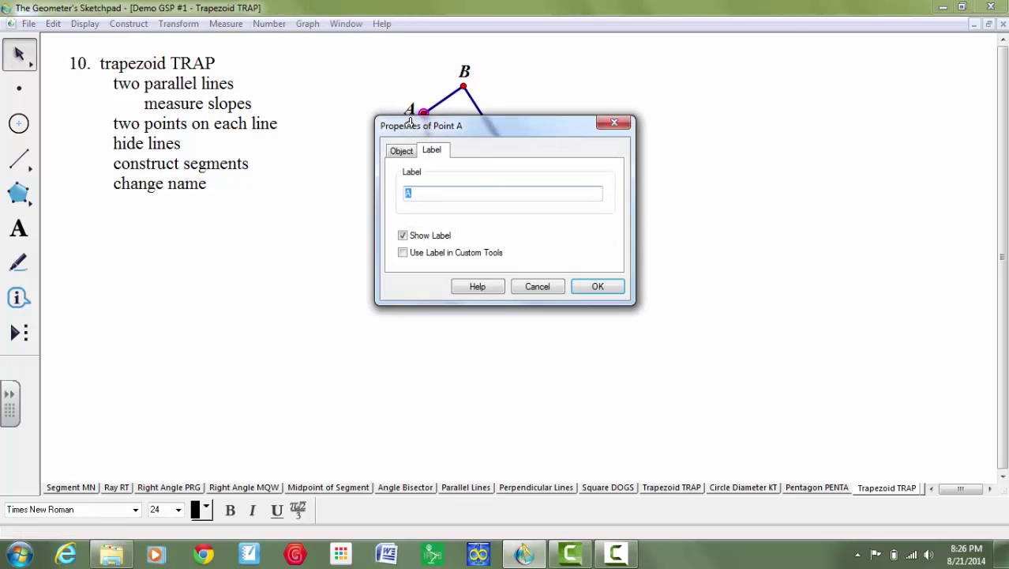
left_click(598, 286)
left_click(465, 71)
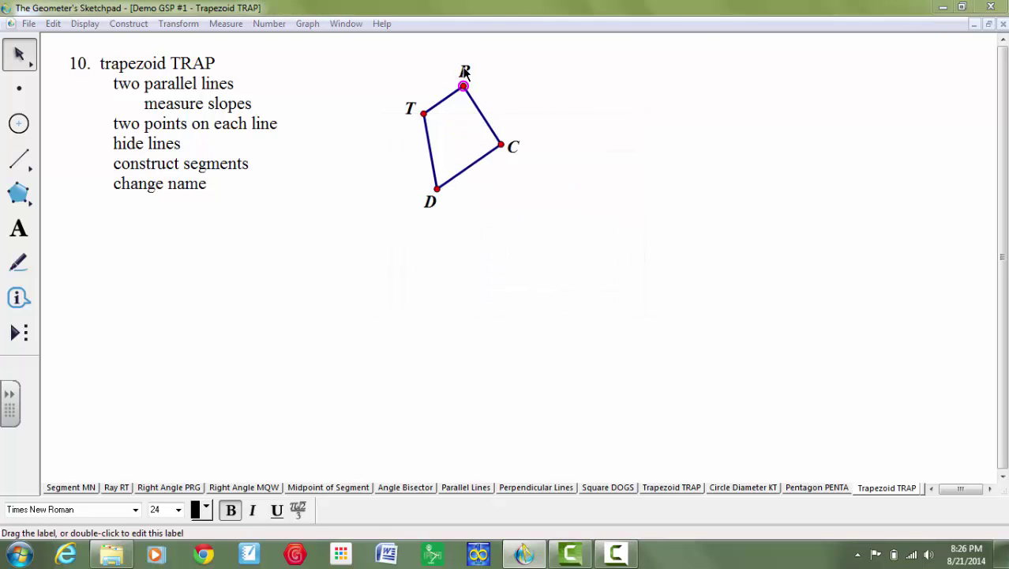
double_click(464, 71)
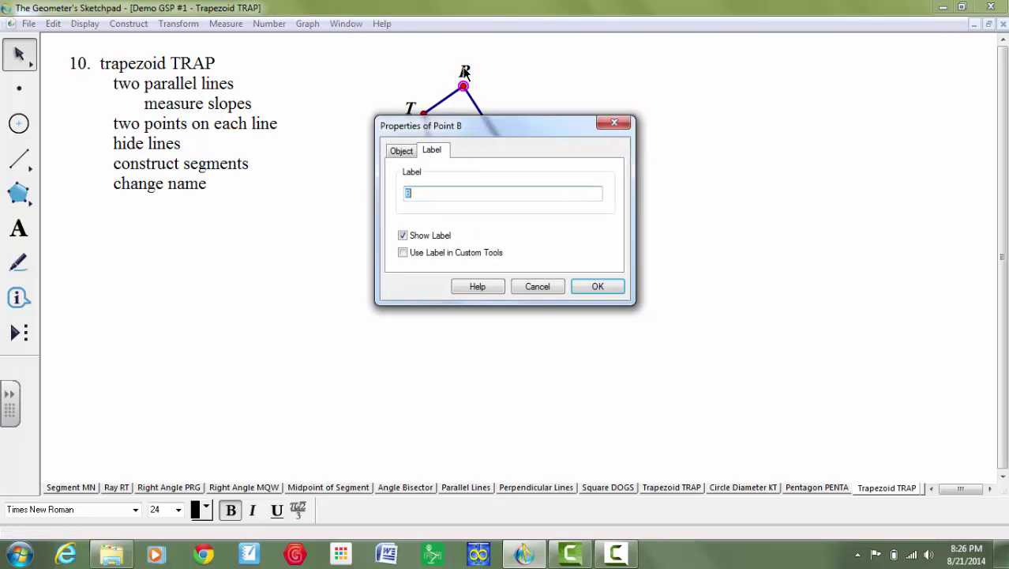
left_click(598, 286)
double_click(511, 154)
left_click(598, 286)
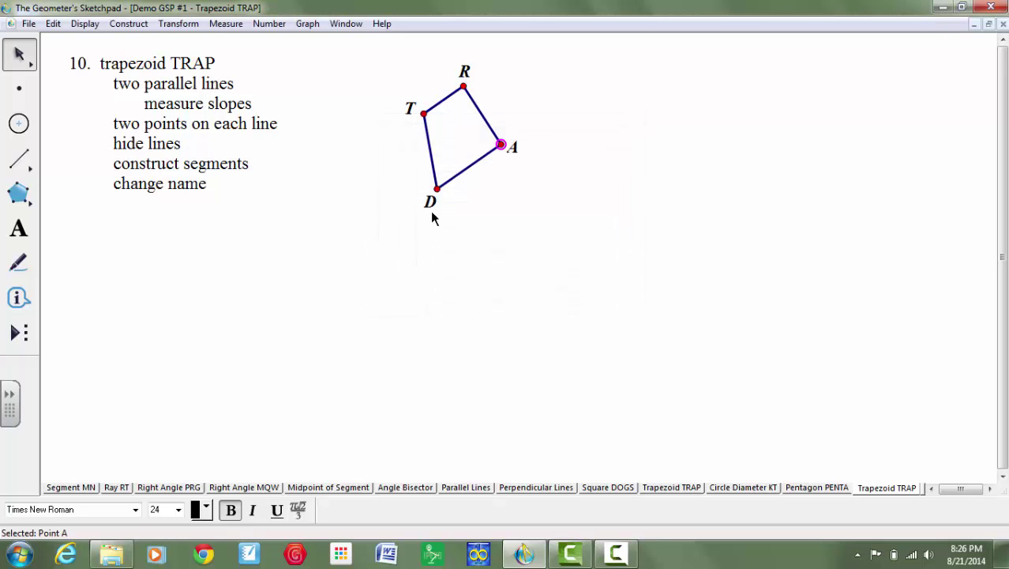
double_click(432, 212)
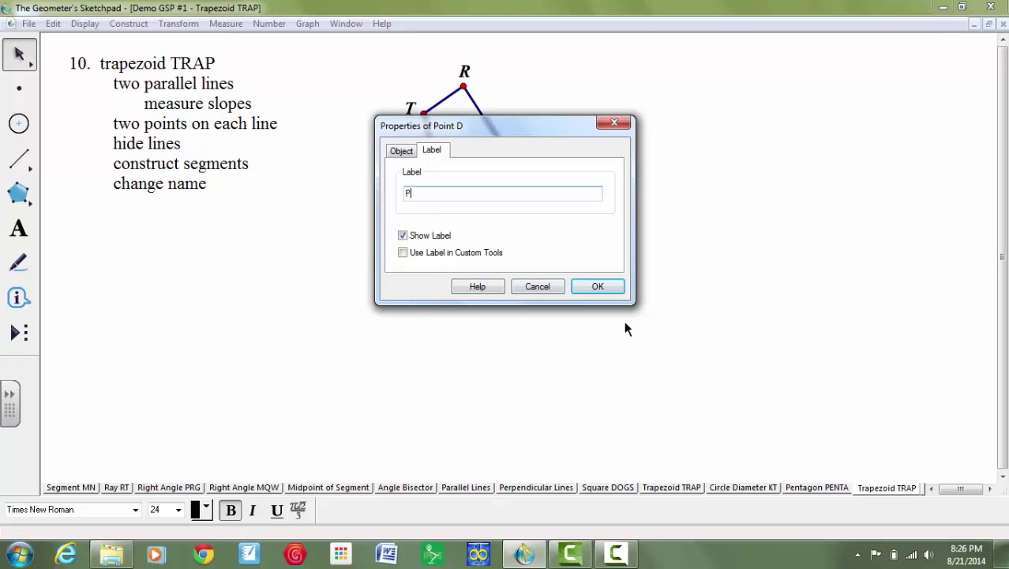
left_click(598, 286)
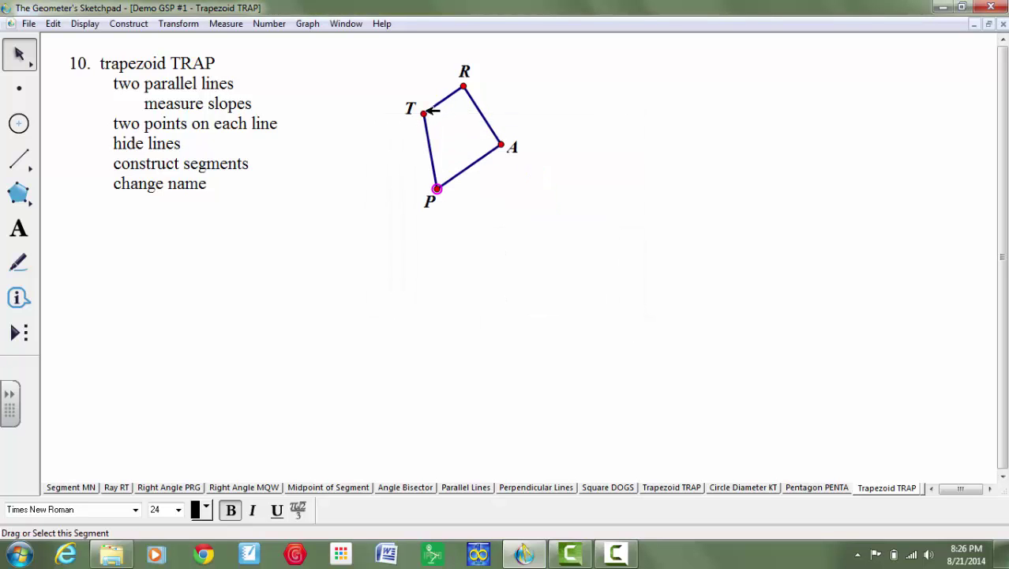
- Drag vertices T and P to stretch TRAP, checking that sides TR and PA remain parallel
left_click_drag(414, 135, 351, 270)
left_click_drag(438, 189, 273, 320)
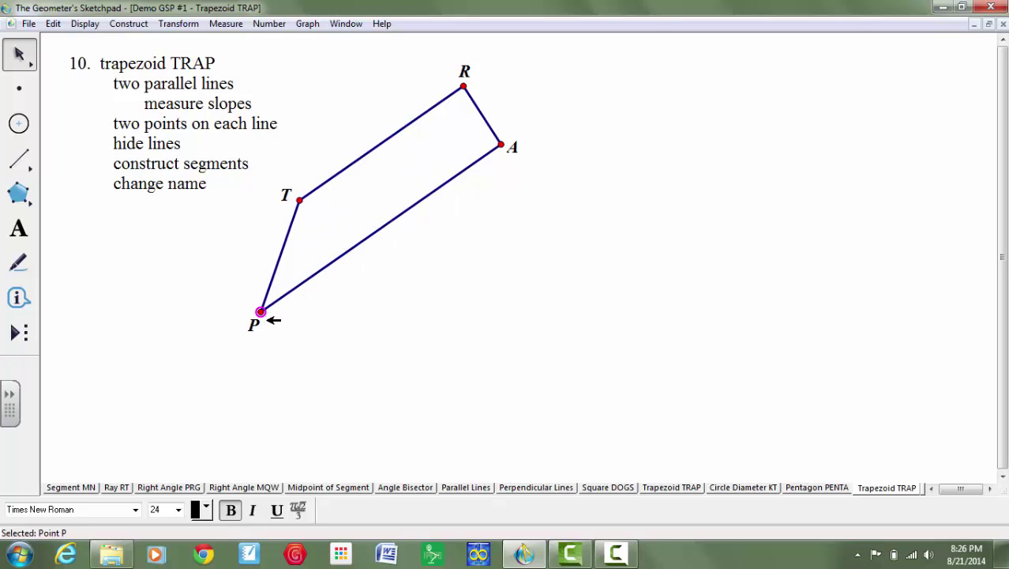
left_click(392, 136)
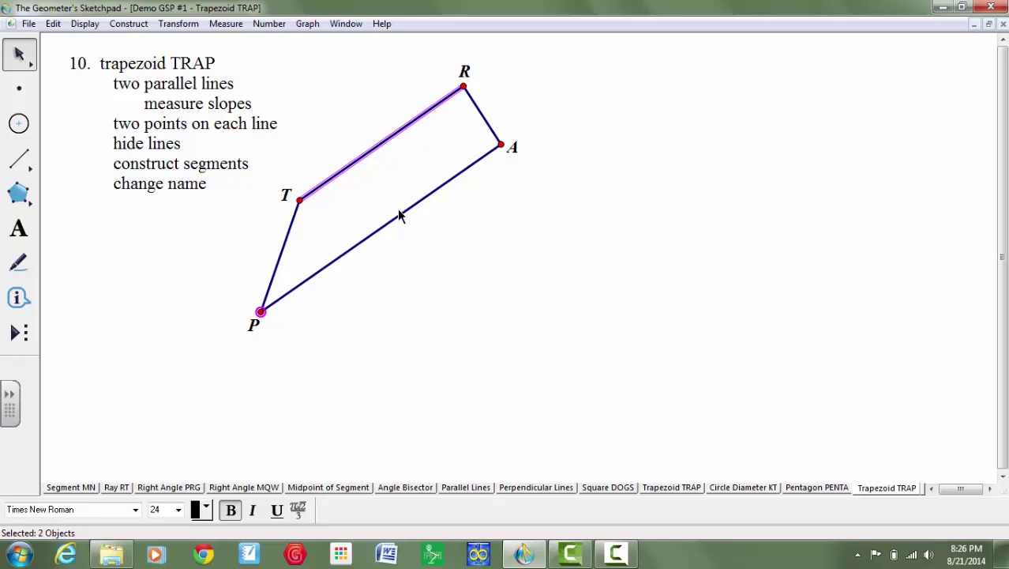
left_click(405, 211)
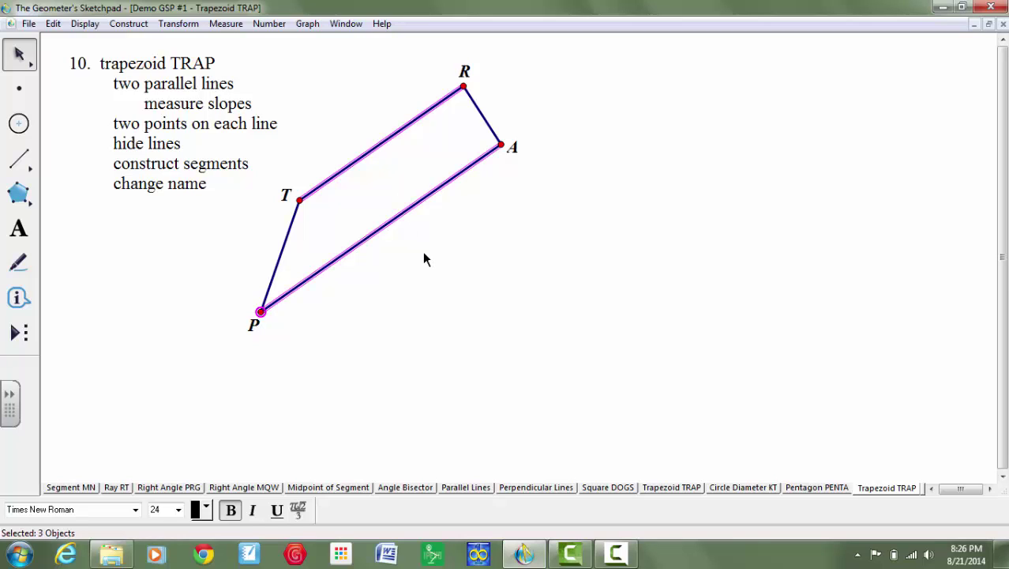
left_click(424, 252)
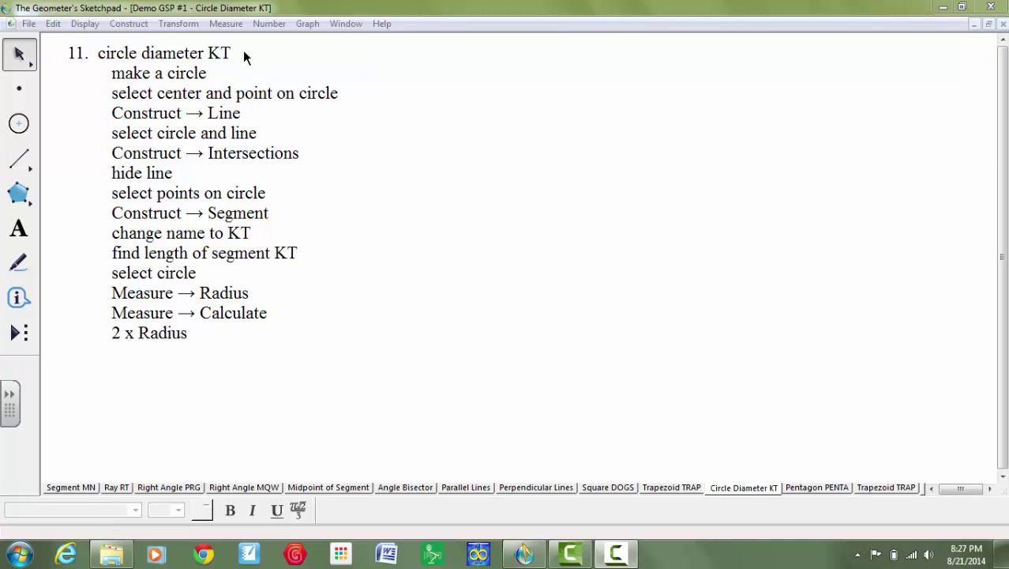
- Draw a circle and construct a line through its centre and its edge point
left_click(26, 128)
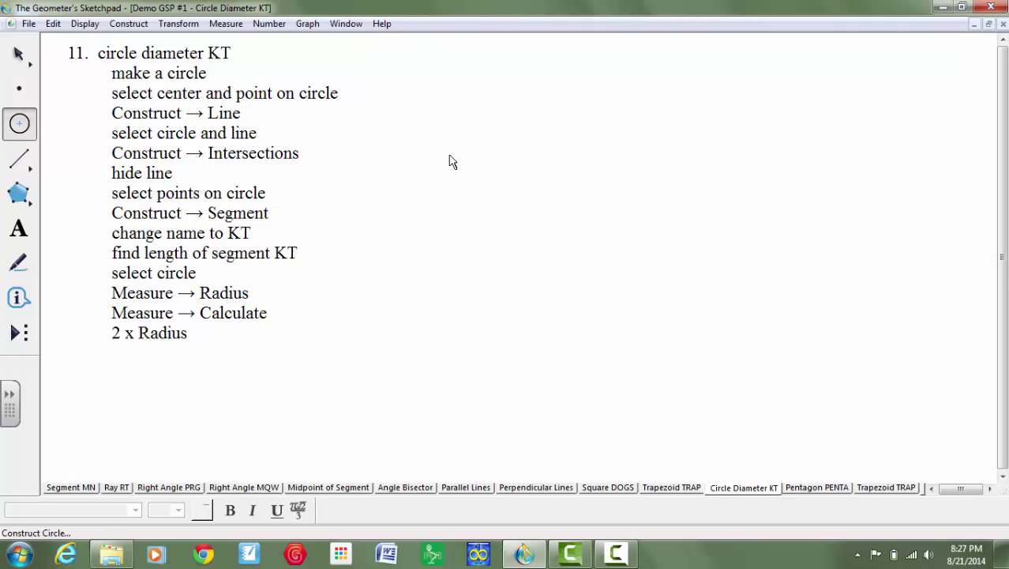
left_click_drag(526, 203, 605, 266)
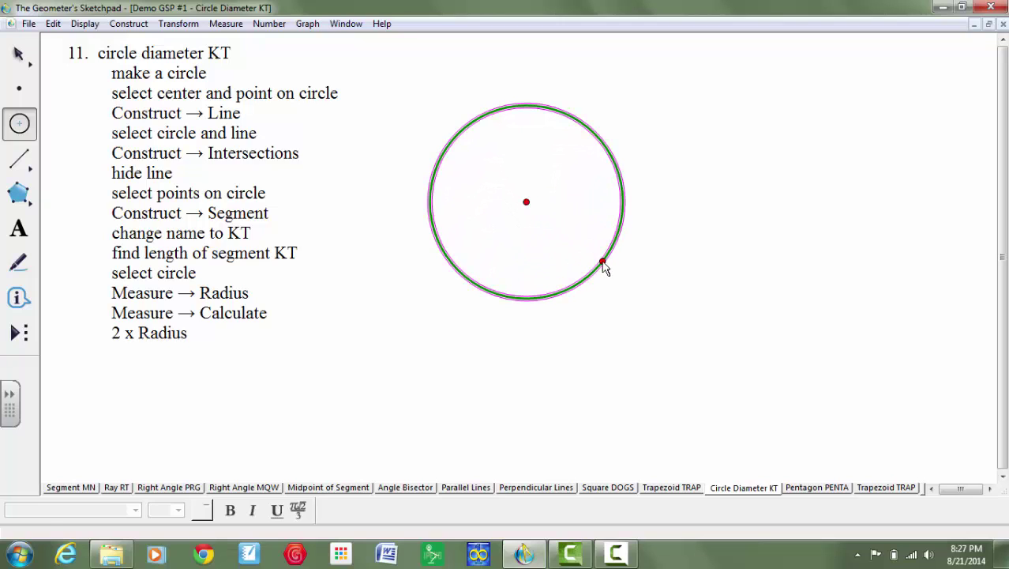
left_click(19, 53)
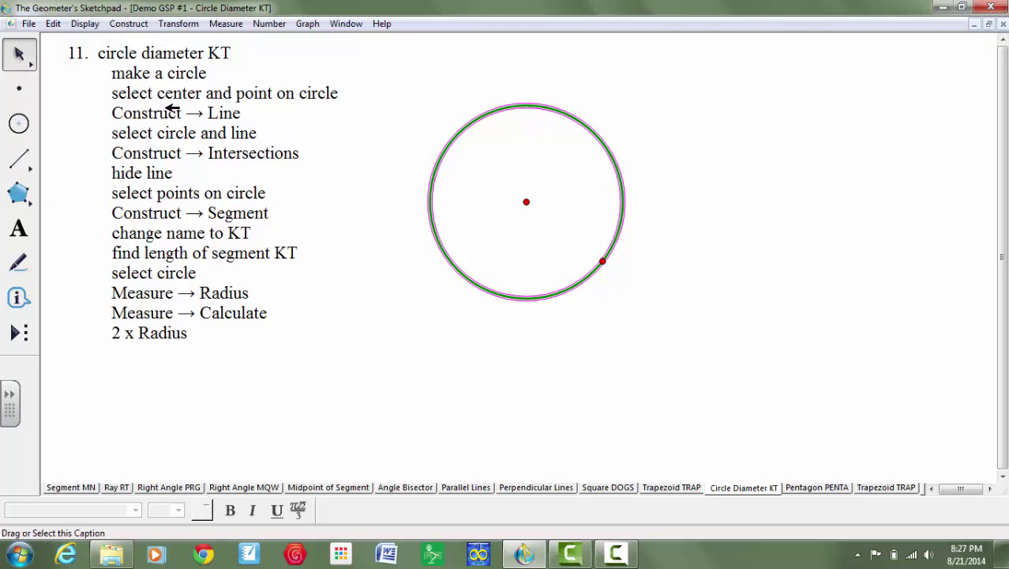
left_click(341, 127)
left_click(526, 202)
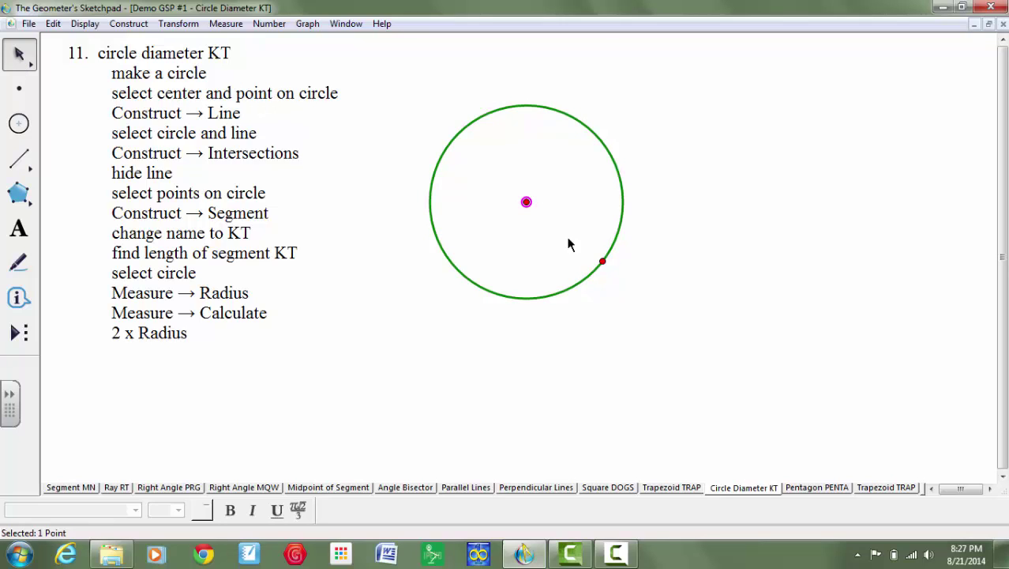
left_click(603, 261)
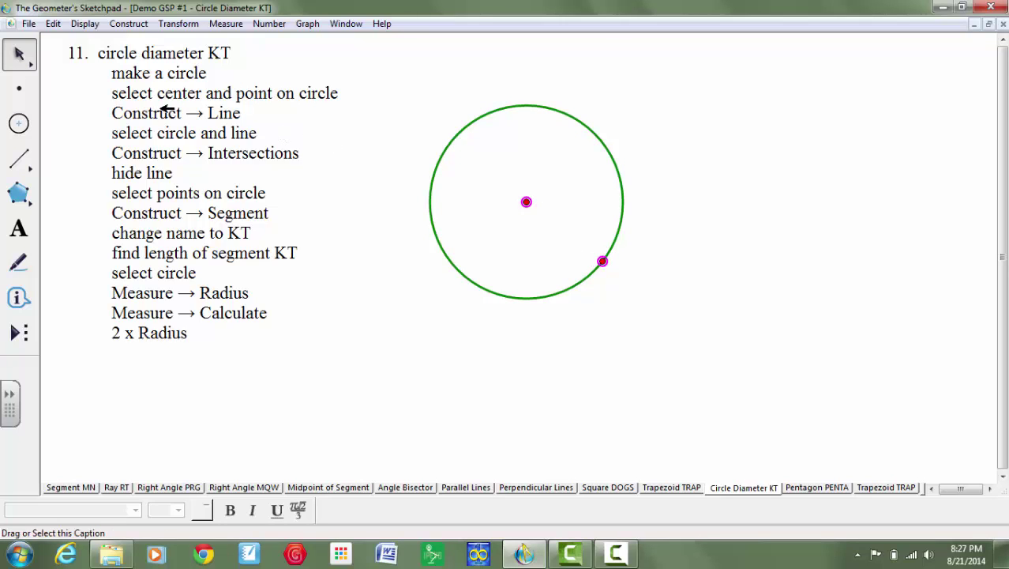
left_click(128, 26)
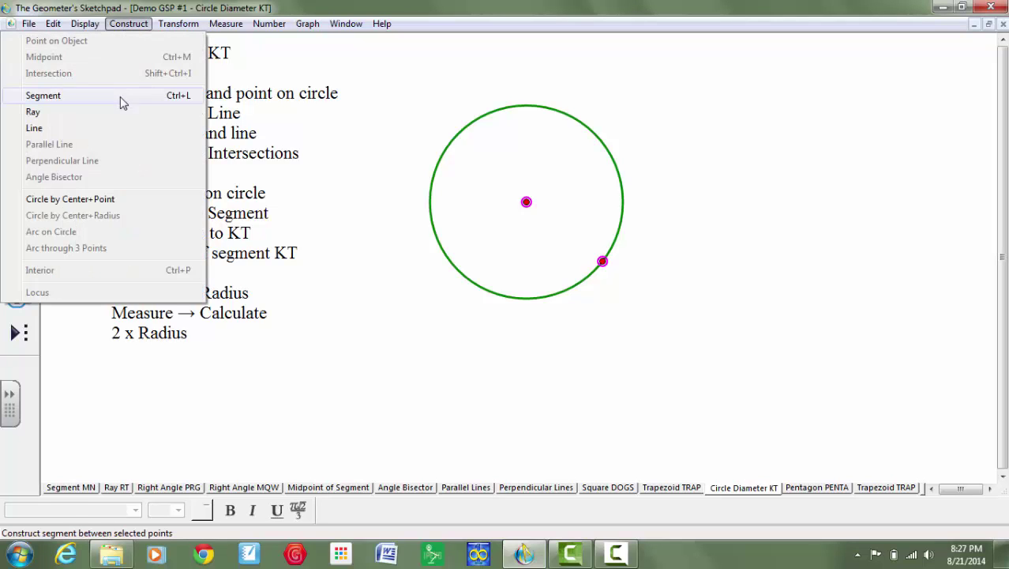
left_click(120, 127)
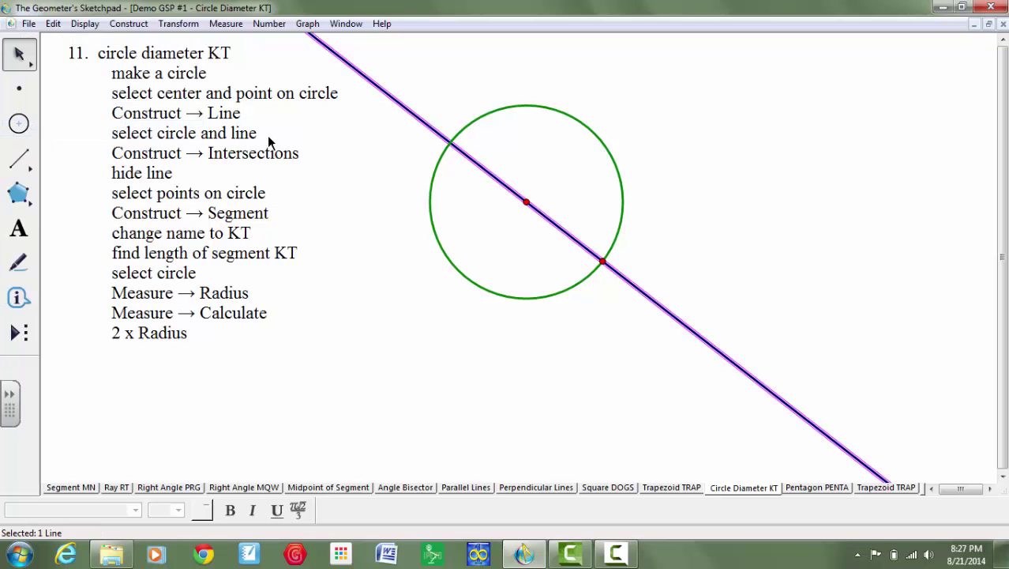
- Construct the two intersection points of the line with the circle
key("Escape")
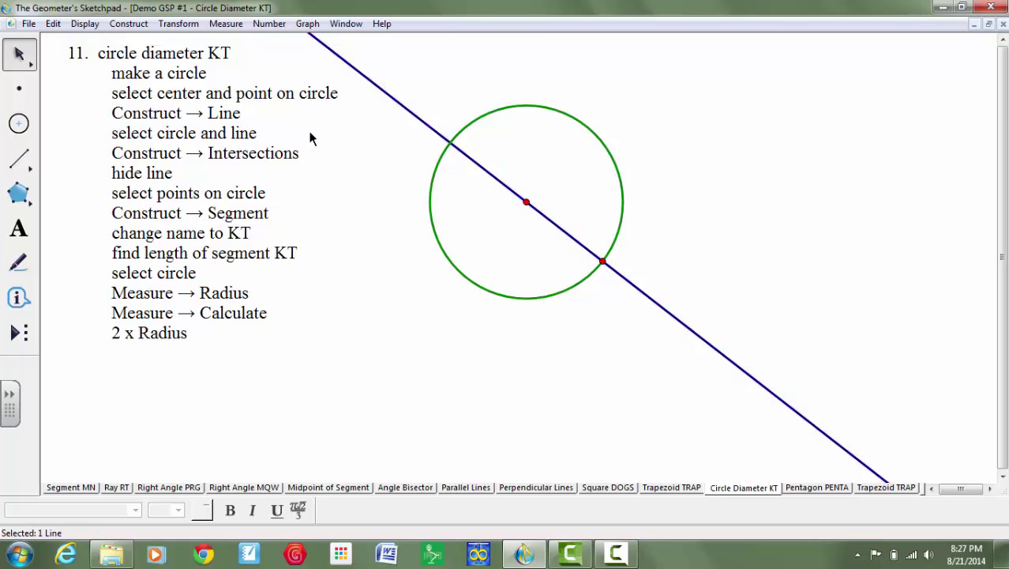
left_click(523, 106)
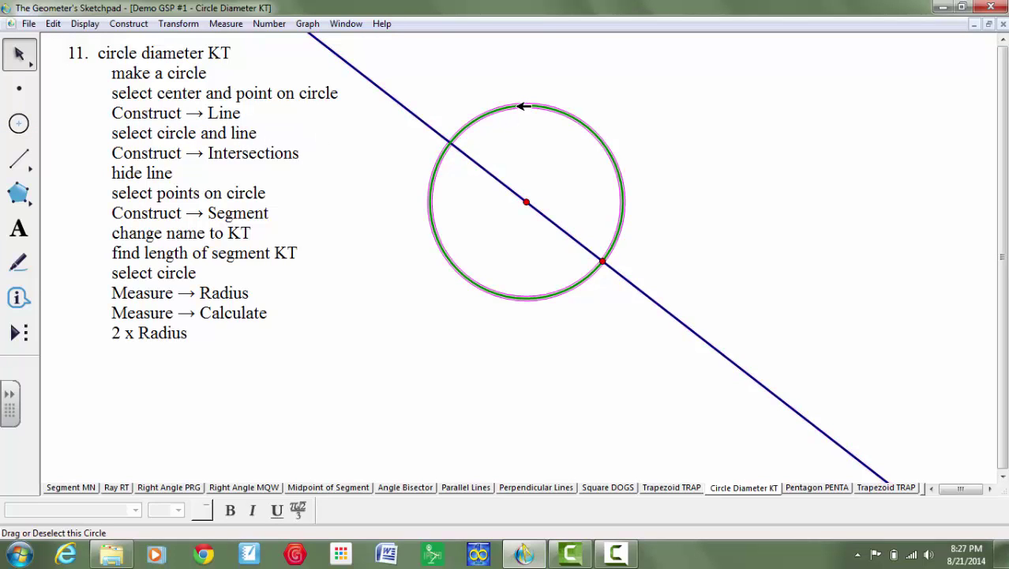
left_click(478, 164)
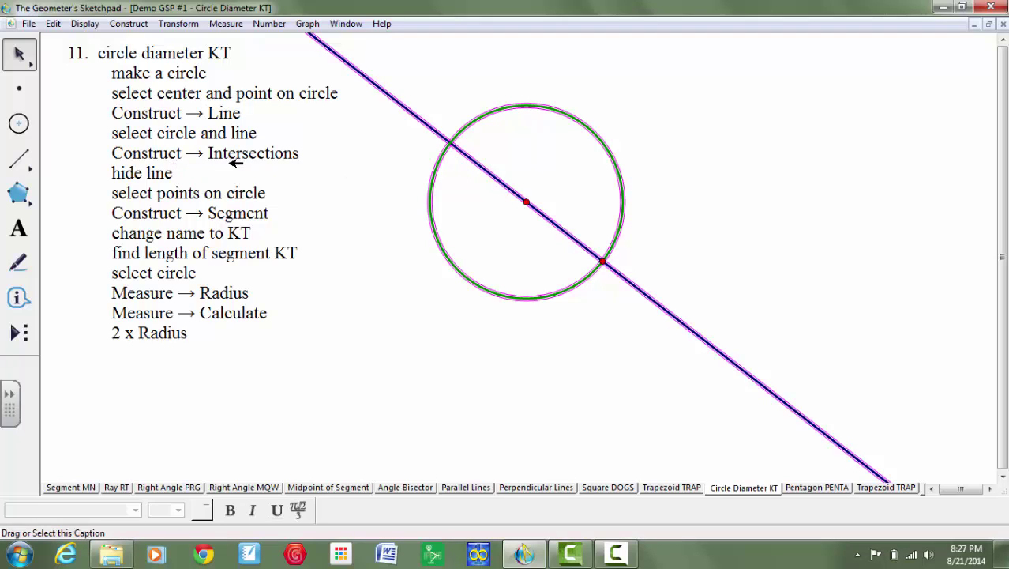
left_click(138, 22)
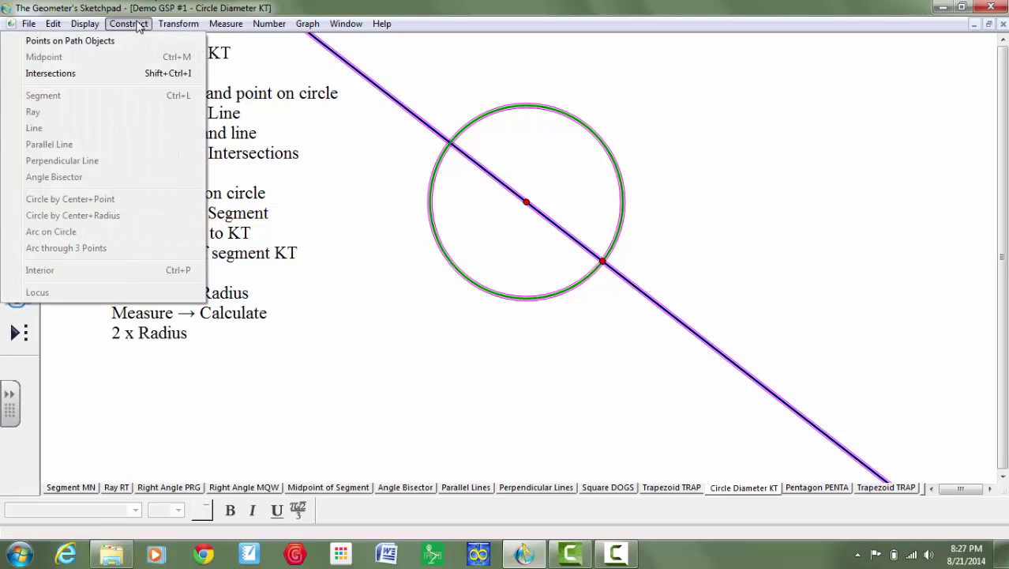
left_click(134, 73)
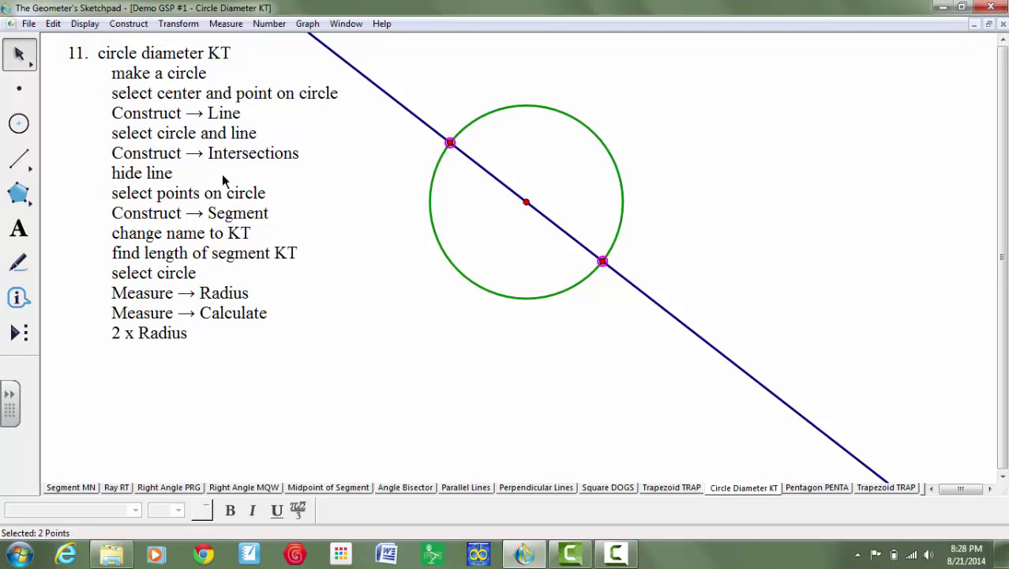
- Hide the line through the circle with Ctrl+H
left_click(365, 180)
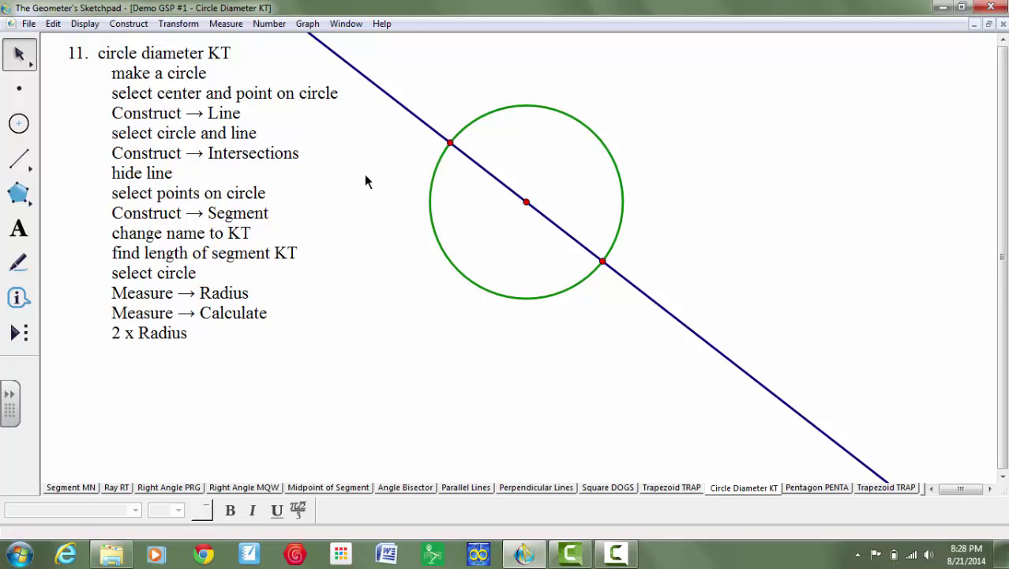
left_click(416, 113)
key("ctrl+h")
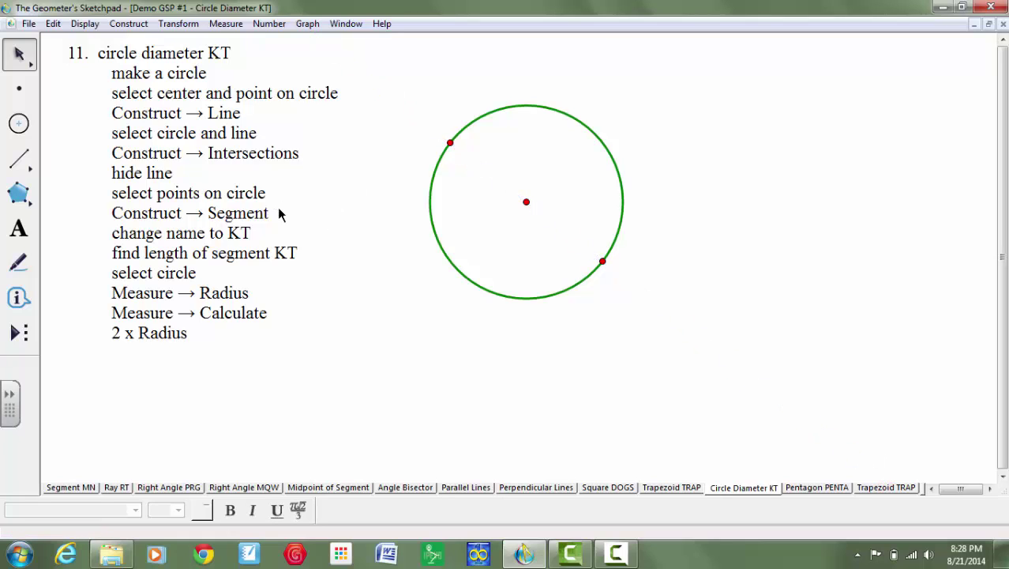
- Construct a segment joining the two circle points, then drag its endpoints to adjust
left_click(450, 142)
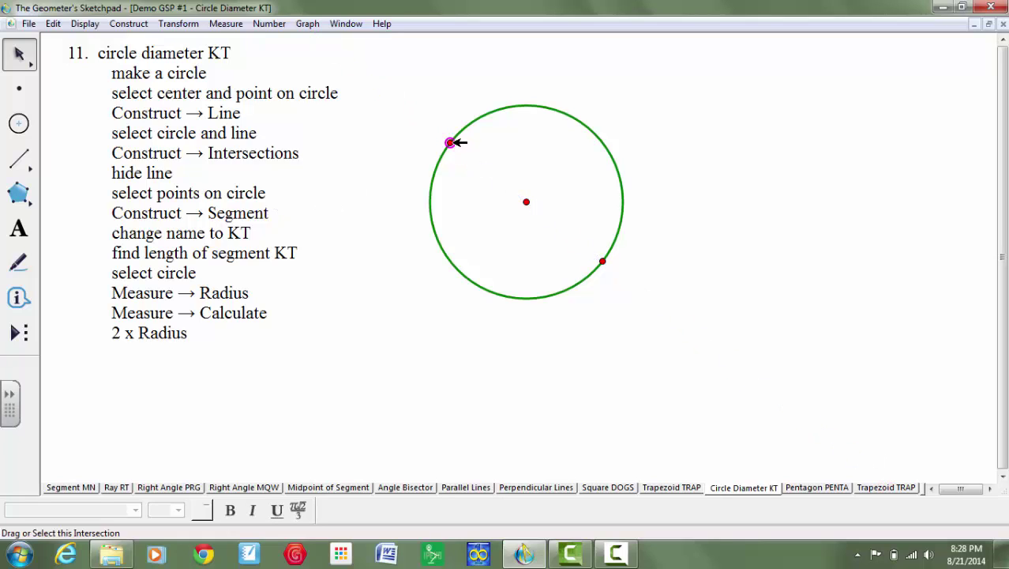
left_click(603, 261)
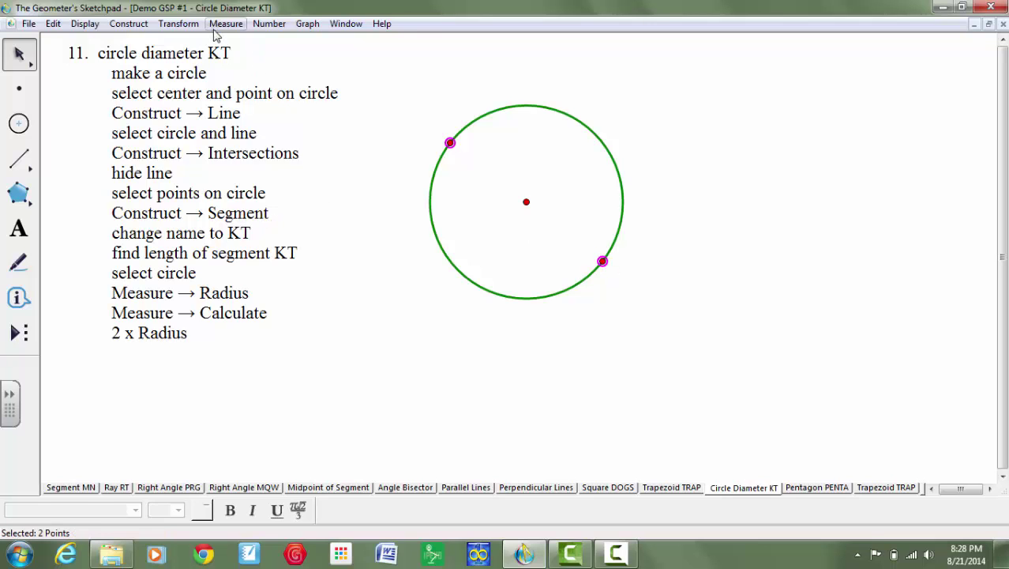
left_click(129, 23)
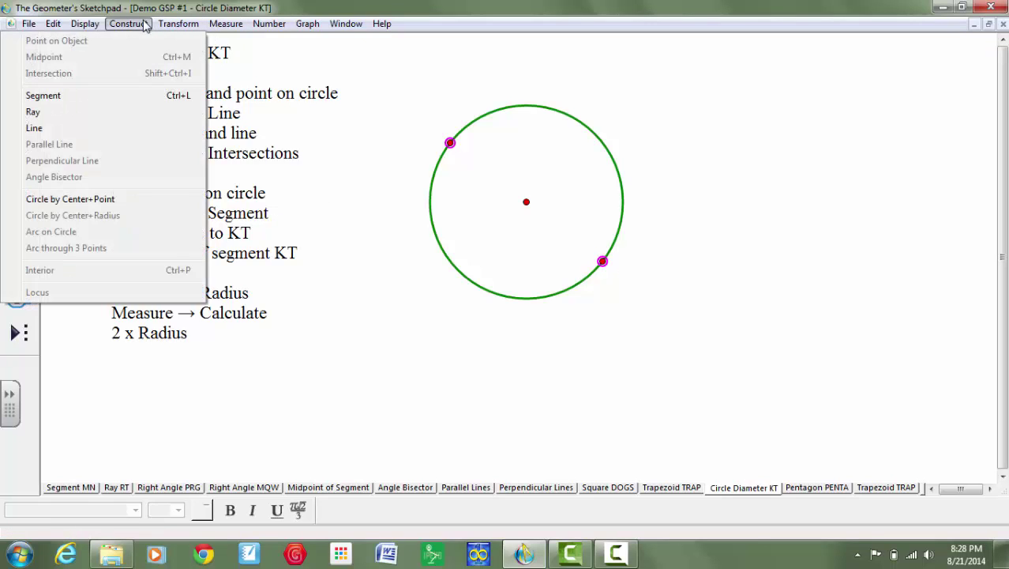
left_click(130, 100)
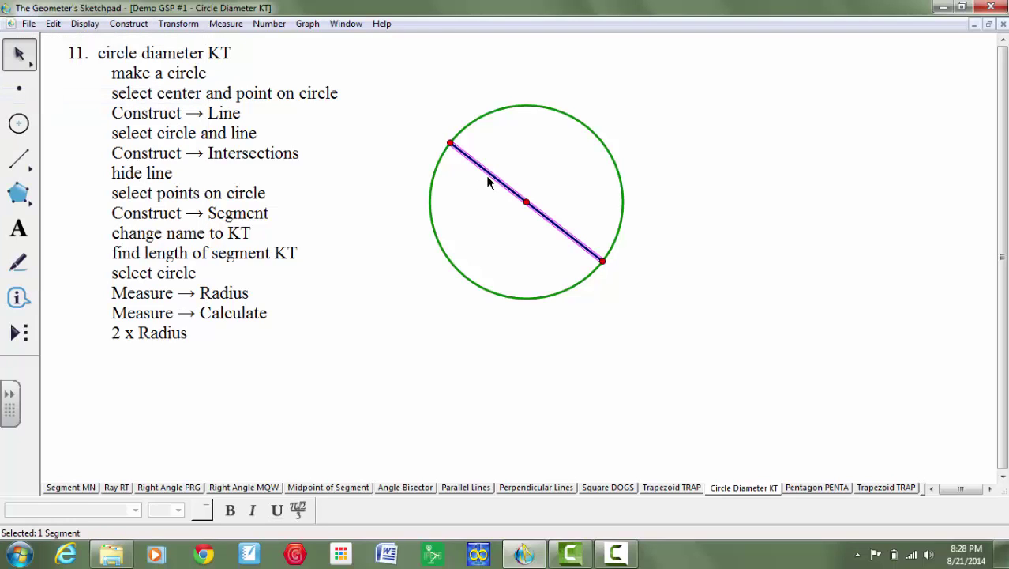
left_click_drag(451, 144, 431, 167)
mouse_move(581, 286)
left_mouse_down()
mouse_move(606, 218)
mouse_move(594, 200)
mouse_move(771, 189)
mouse_move(650, 217)
mouse_move(614, 217)
mouse_move(584, 201)
mouse_move(590, 248)
mouse_move(571, 274)
left_mouse_up()
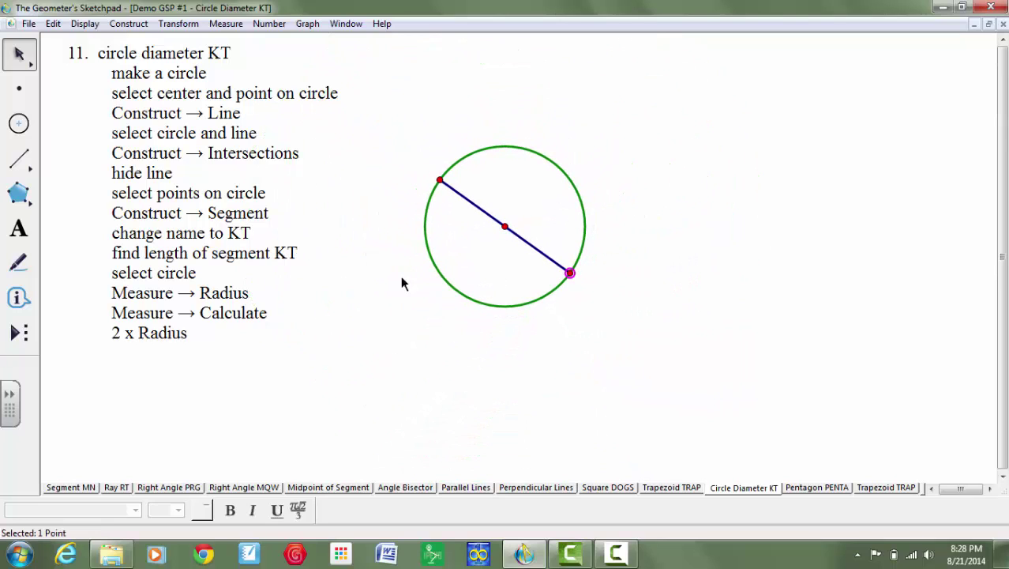
- Show the labels on both endpoints of the diameter
left_click(329, 282)
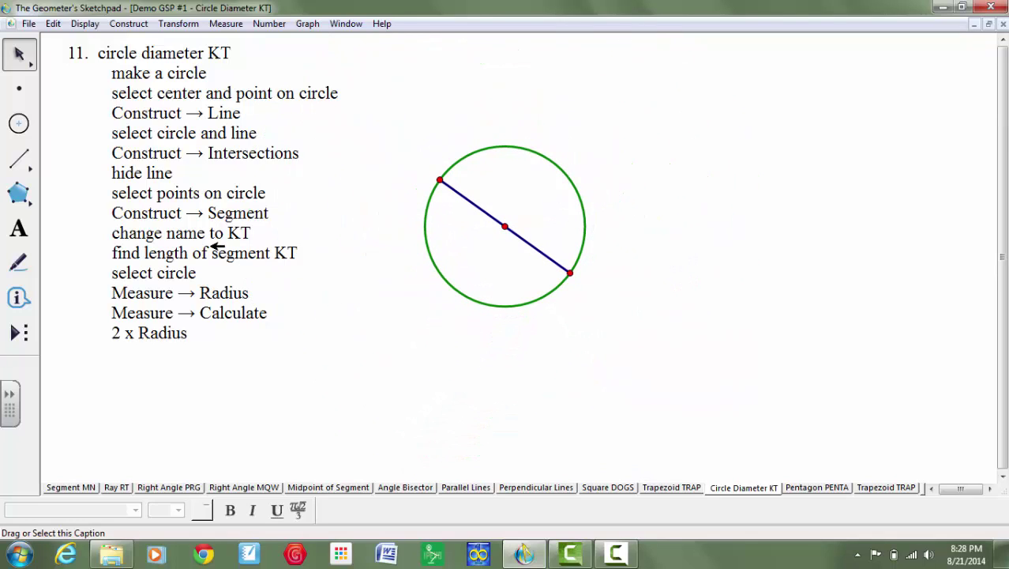
left_click(20, 229)
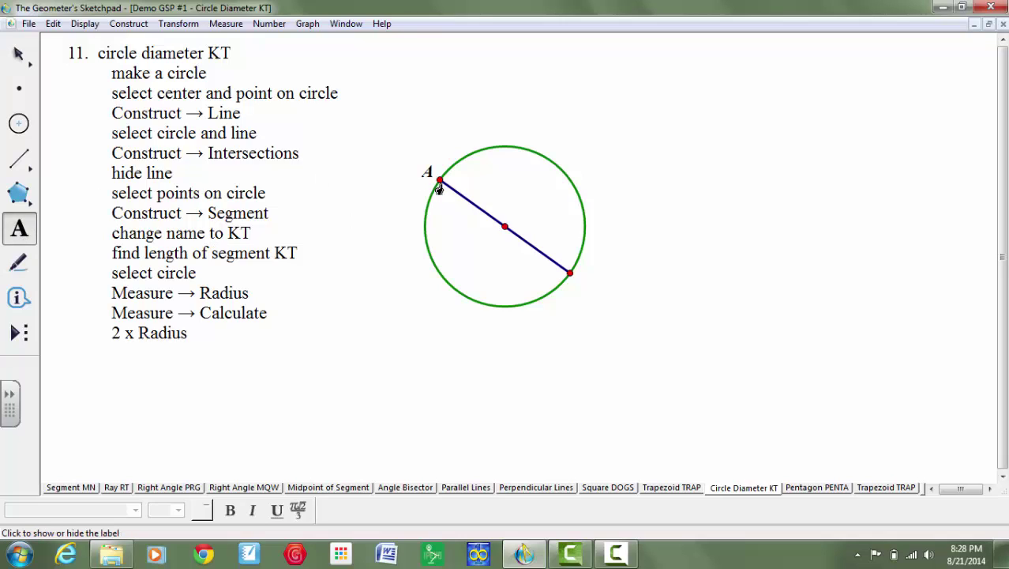
left_click(567, 276)
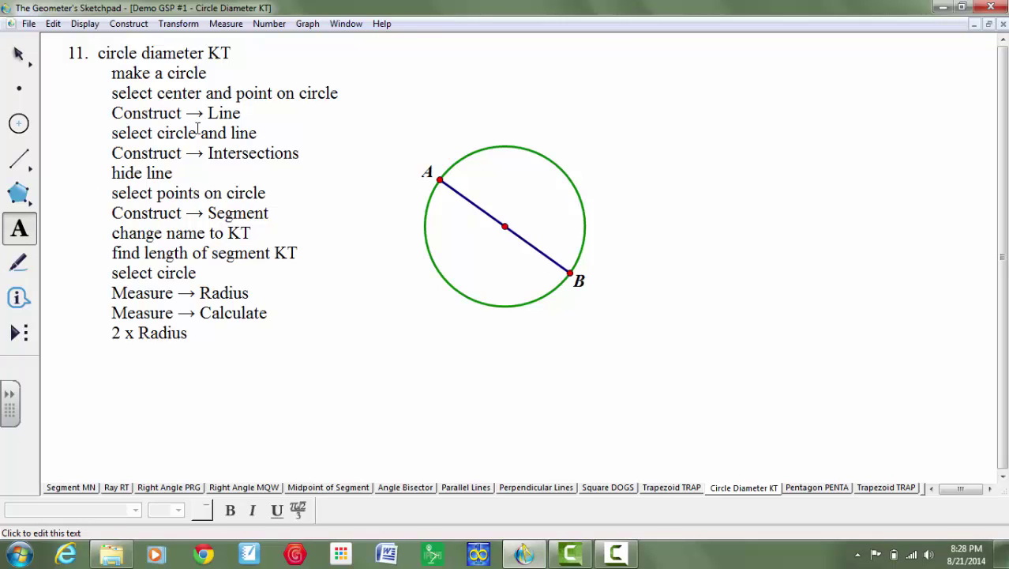
key("Escape")
- Rename the endpoints A to K and B to T, then select segment KT
double_click(439, 176)
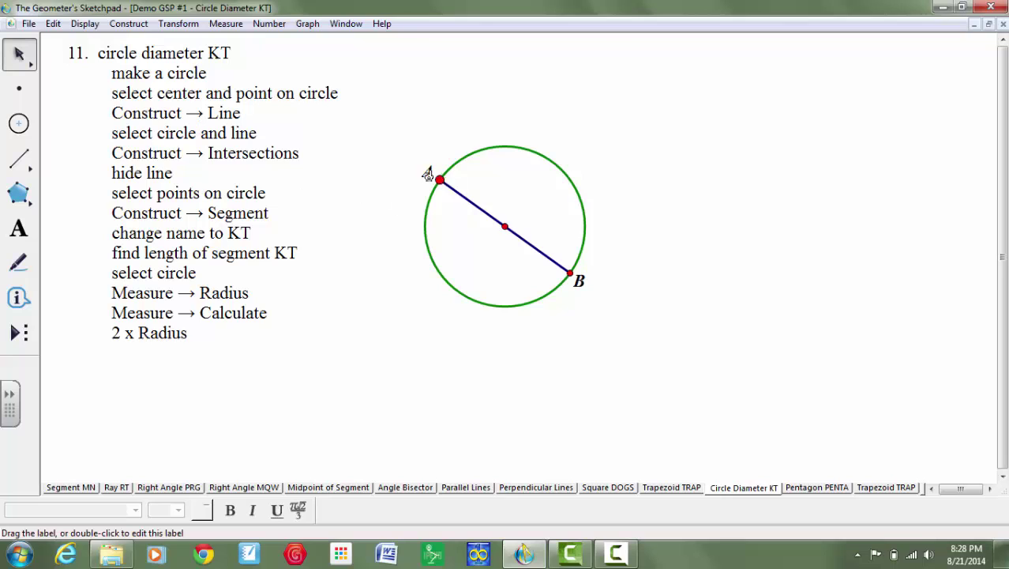
type("K")
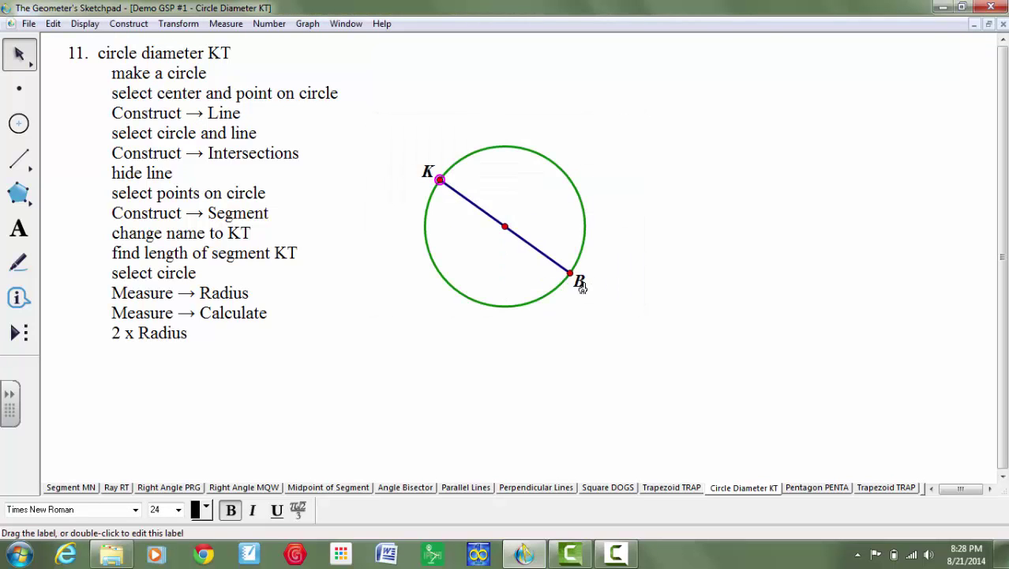
double_click(581, 285)
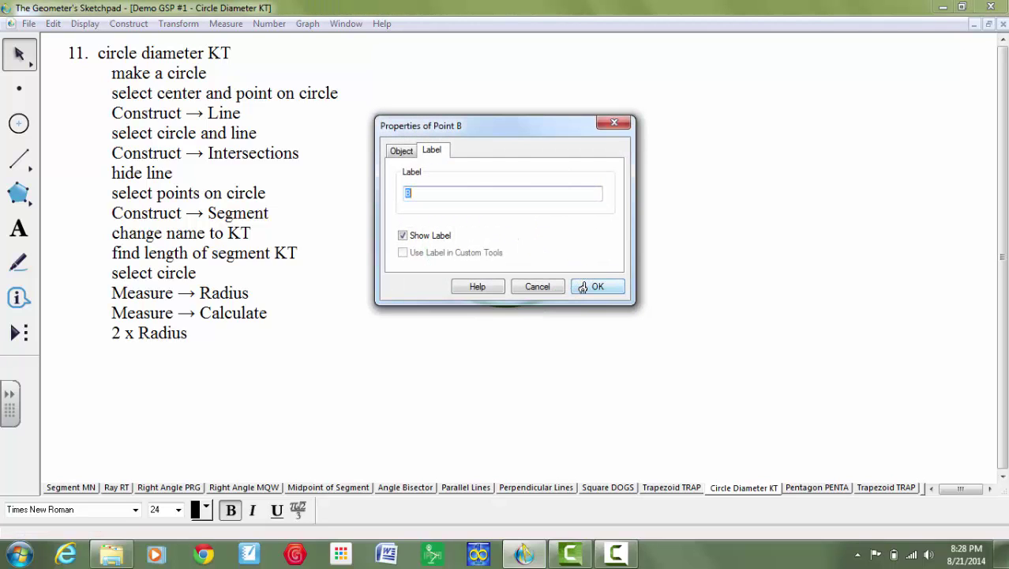
left_click(596, 286)
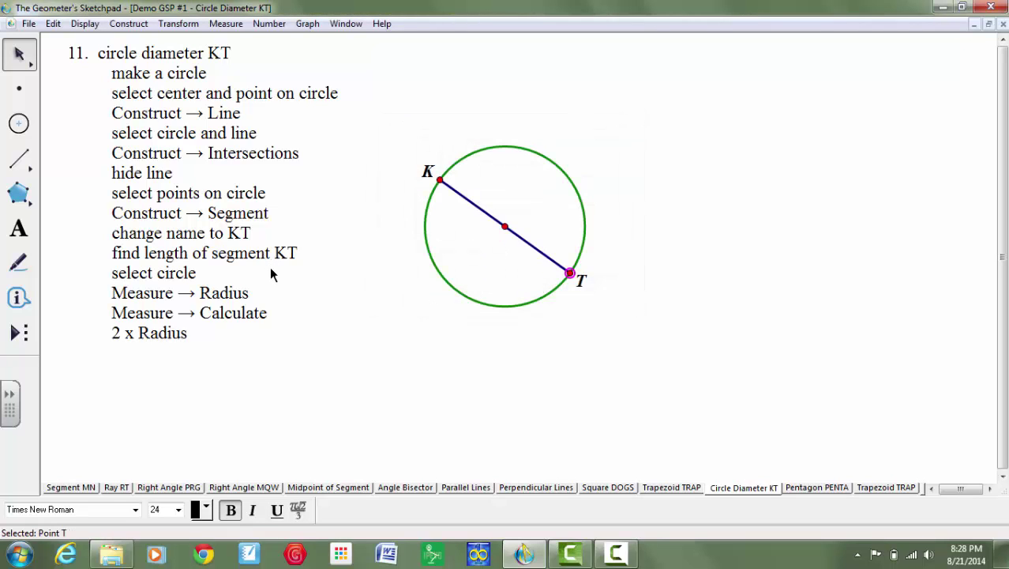
left_click(465, 197)
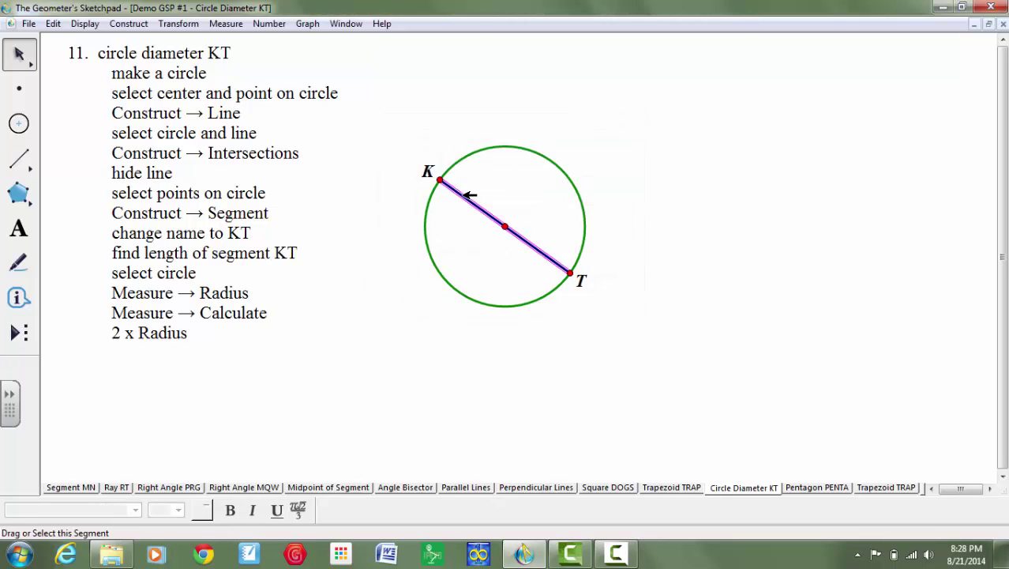
left_click(238, 24)
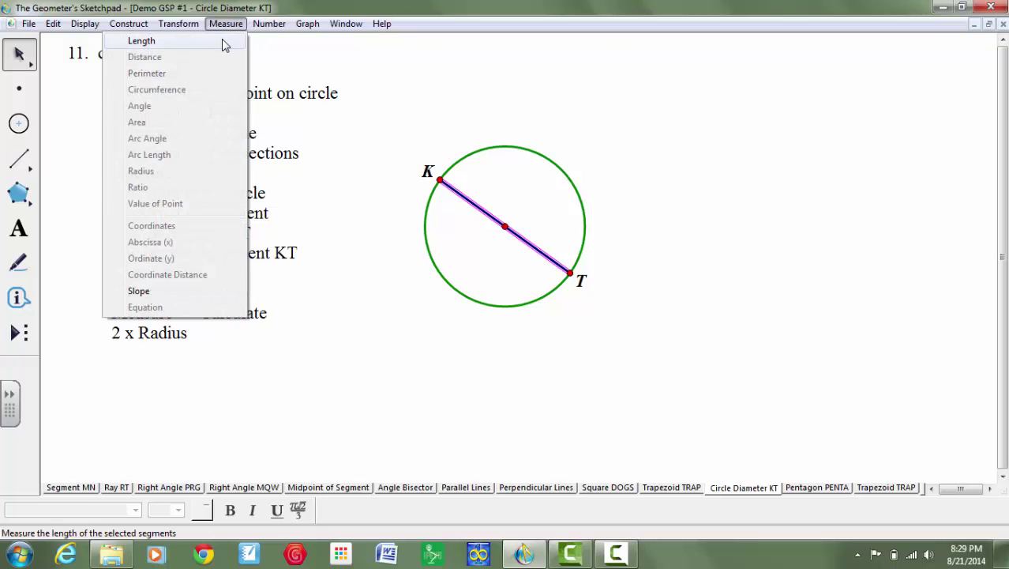
- Measure segment KT's length (m KT = 5.73 cm), place it above the circle, and select the circle
left_click(222, 42)
left_click_drag(244, 395, 594, 83)
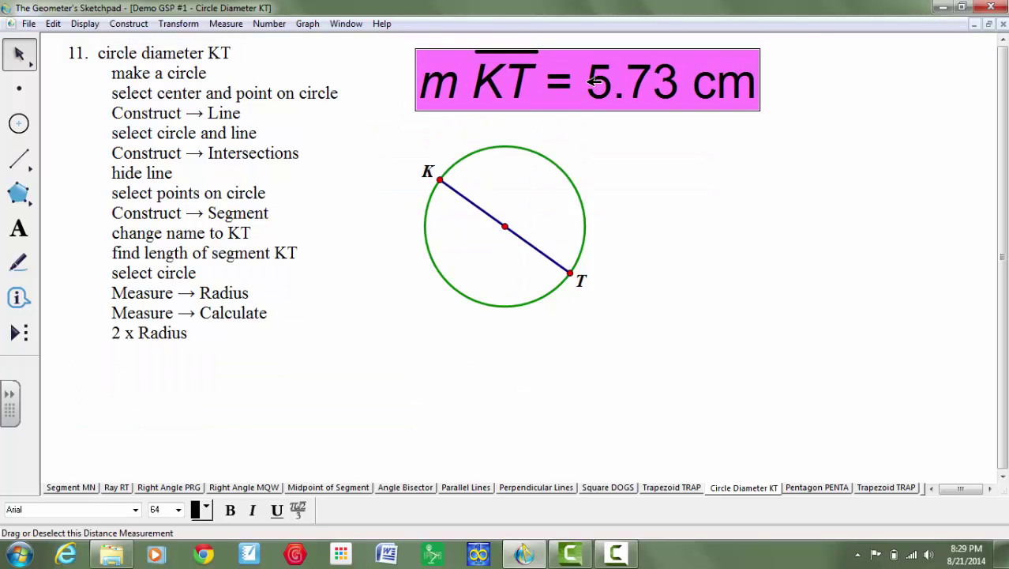
left_click(352, 300)
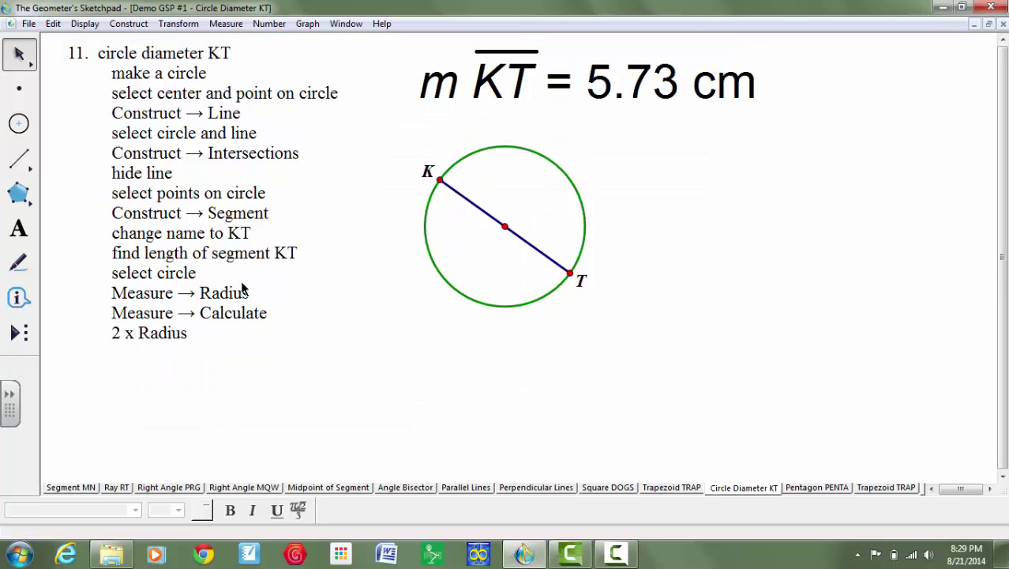
left_click(437, 264)
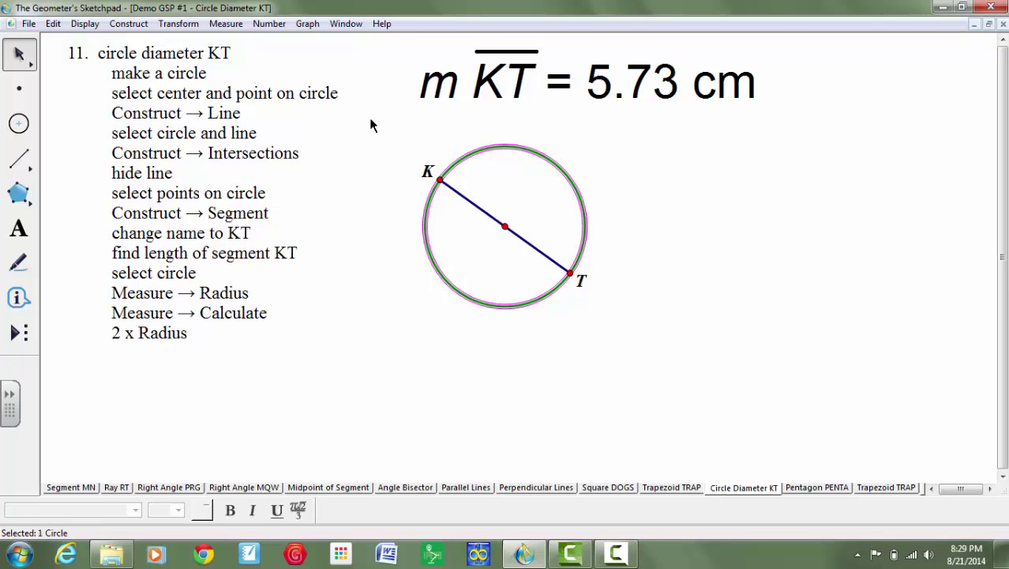
left_click(226, 23)
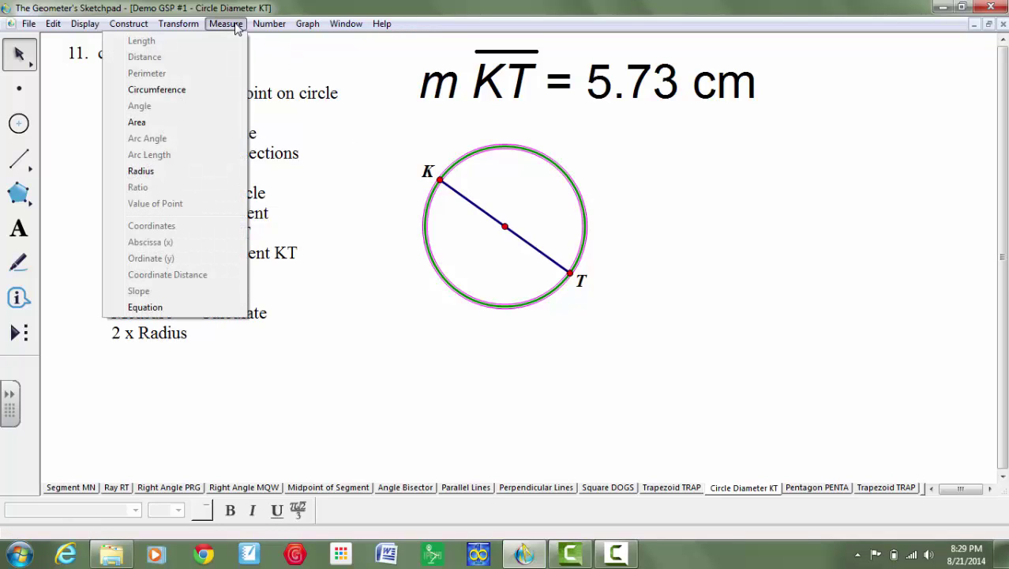
- Measure the circle's radius (2.86 cm) and place the measurement below the circle
left_click(188, 173)
left_click_drag(516, 140, 481, 369)
left_click(323, 345)
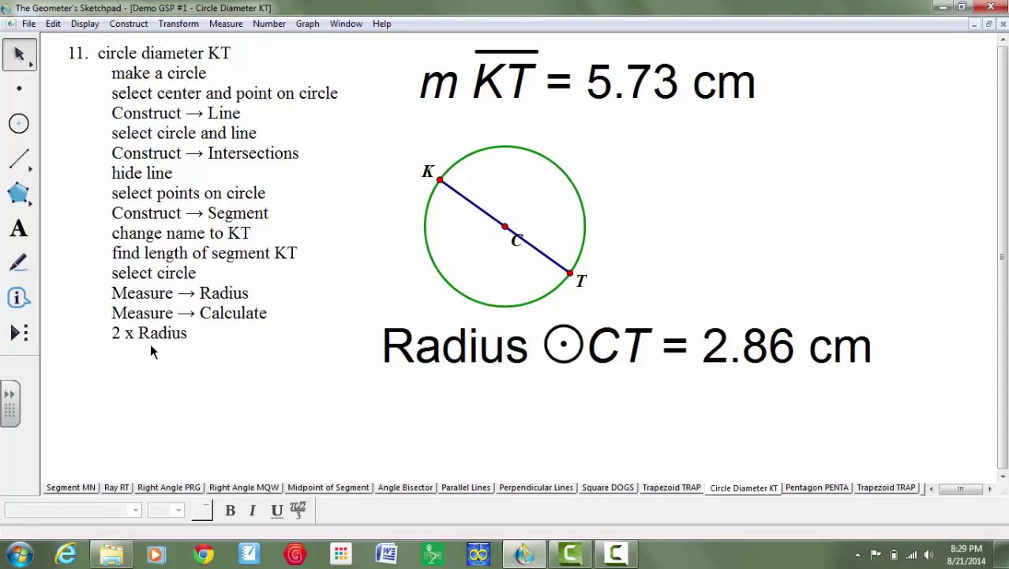
left_click(227, 24)
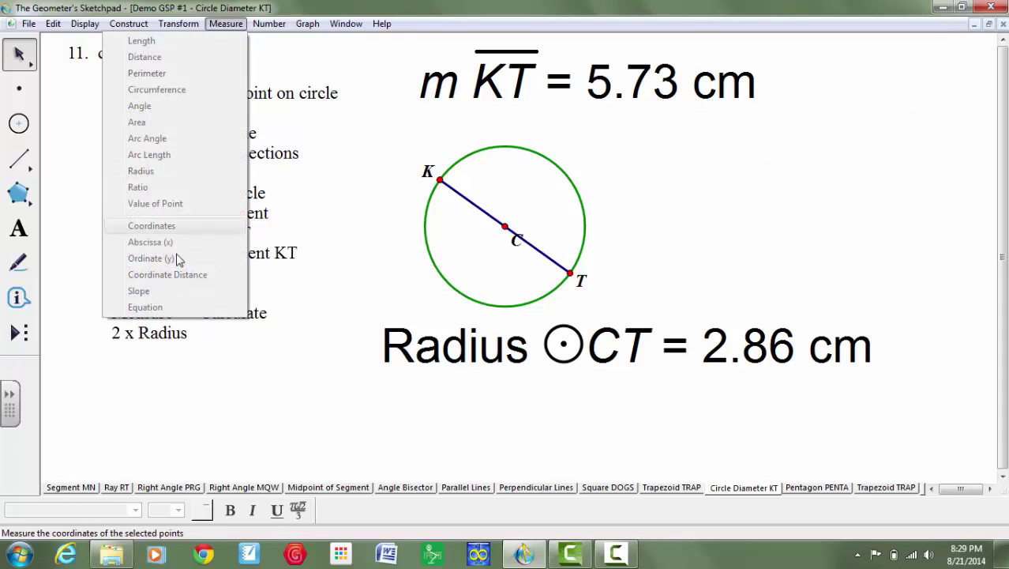
mouse_move(282, 21)
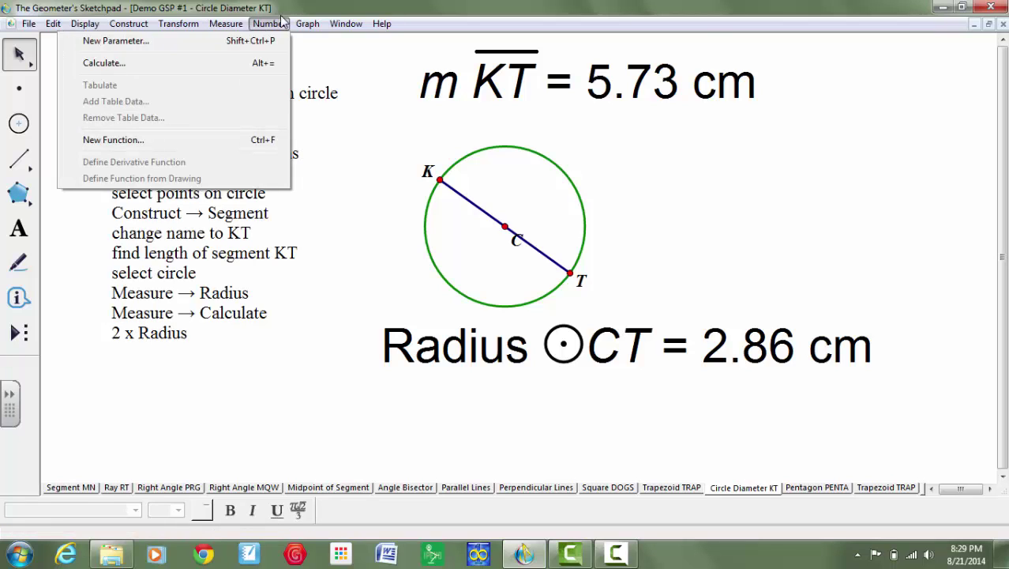
left_click(248, 63)
- Calculate radius × 2, then drag point T to resize the circle
left_click_drag(466, 103, 758, 52)
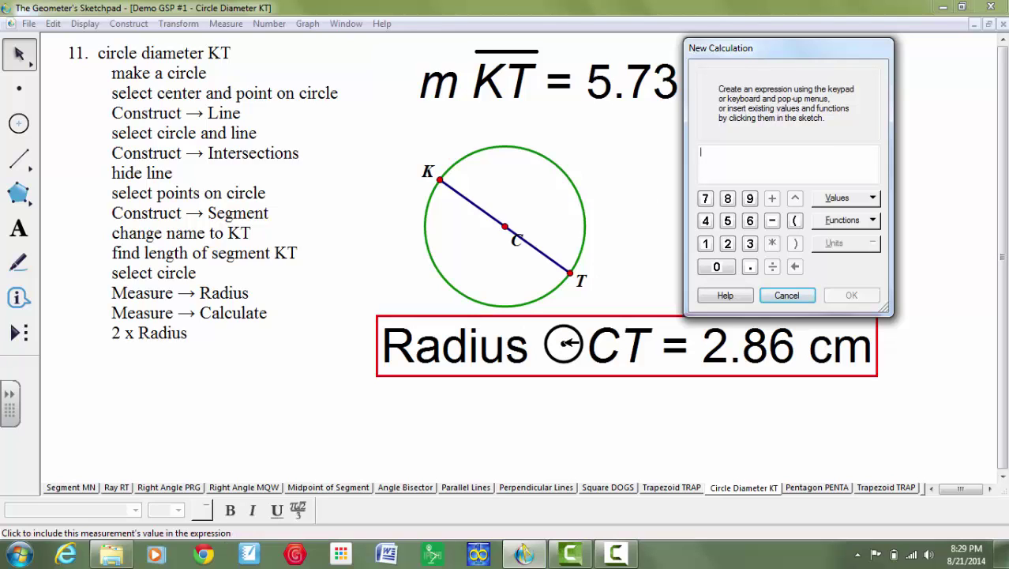
left_click(568, 342)
left_click(771, 243)
left_click(728, 244)
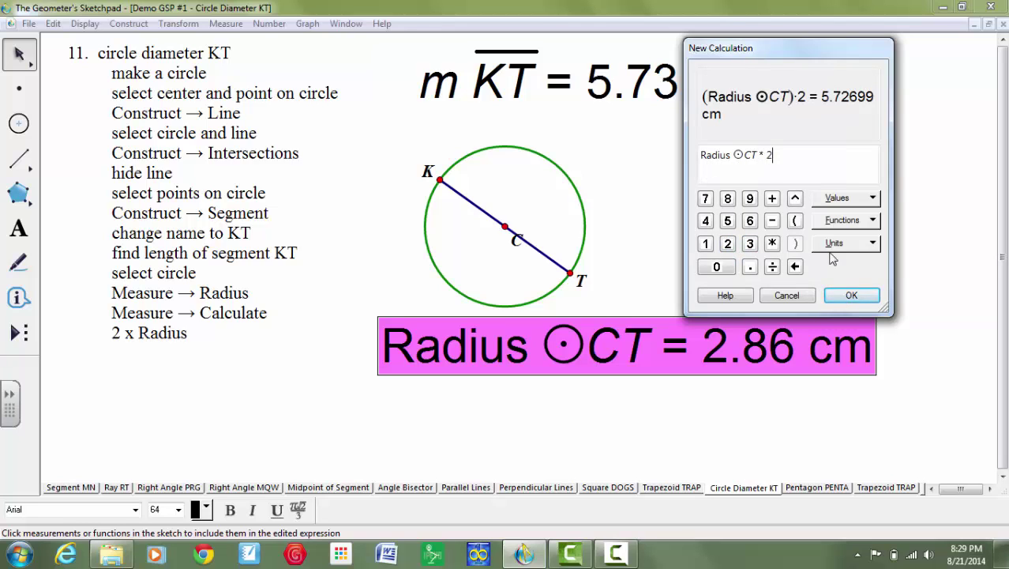
left_click(850, 296)
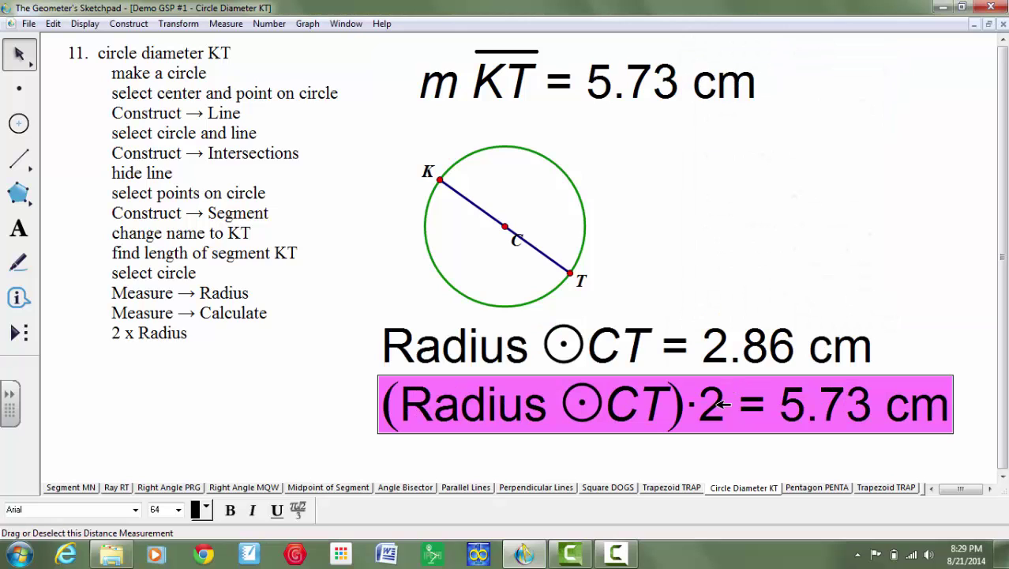
left_click_drag(571, 273, 555, 204)
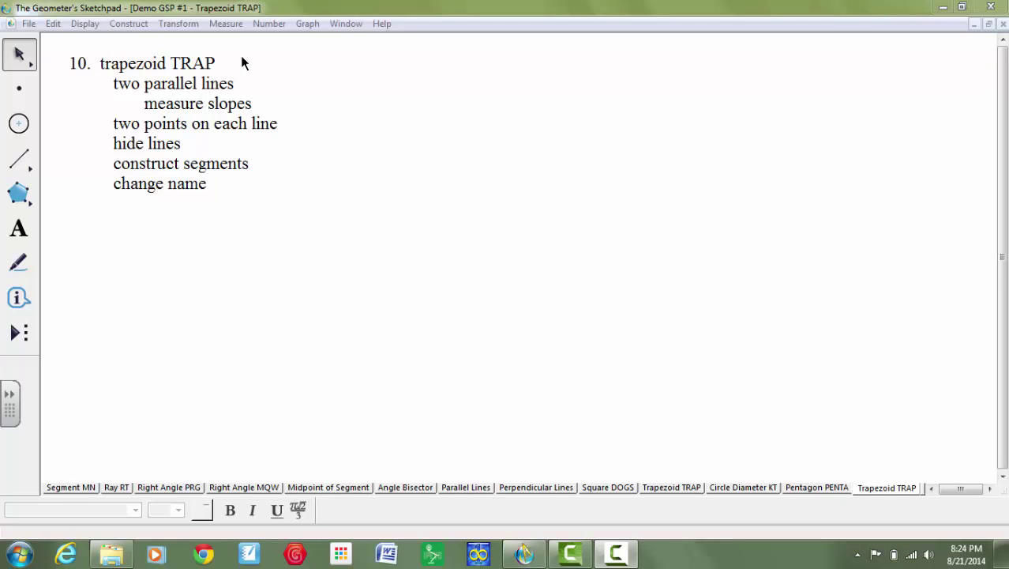
- On the Trapezoid TRAP page, draw a full line through two points
left_click(244, 78)
key("Escape")
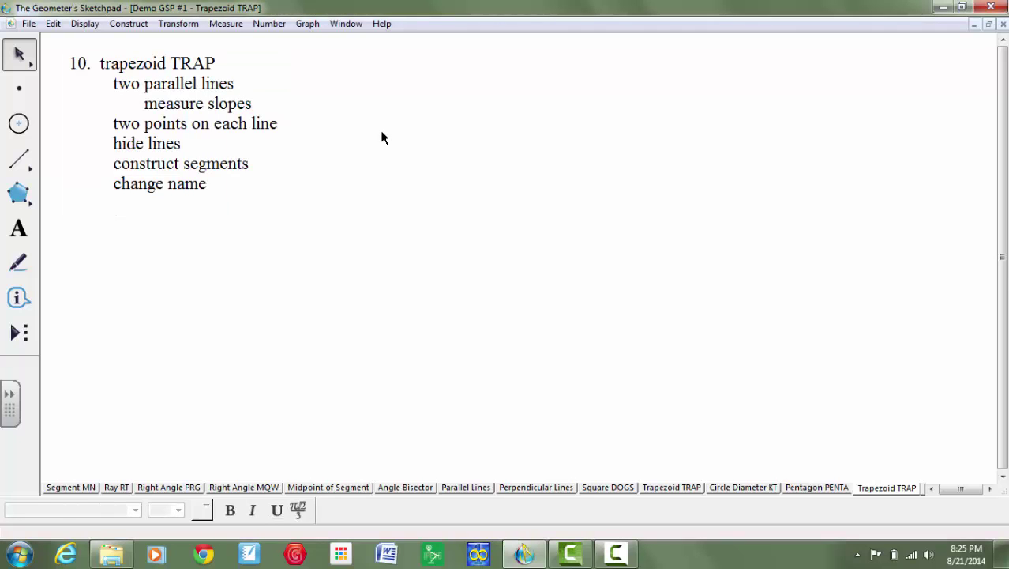
left_click(20, 164)
left_click_drag(20, 167, 126, 158)
left_click(291, 205)
left_click(372, 149)
- Place a separate point below the line and select it together with the line
left_click(19, 55)
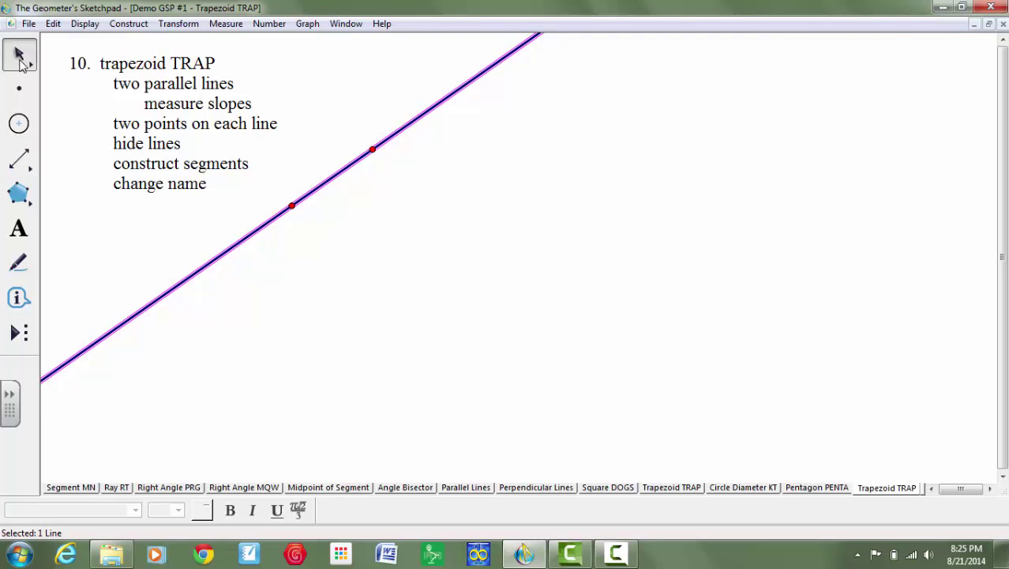
left_click(21, 91)
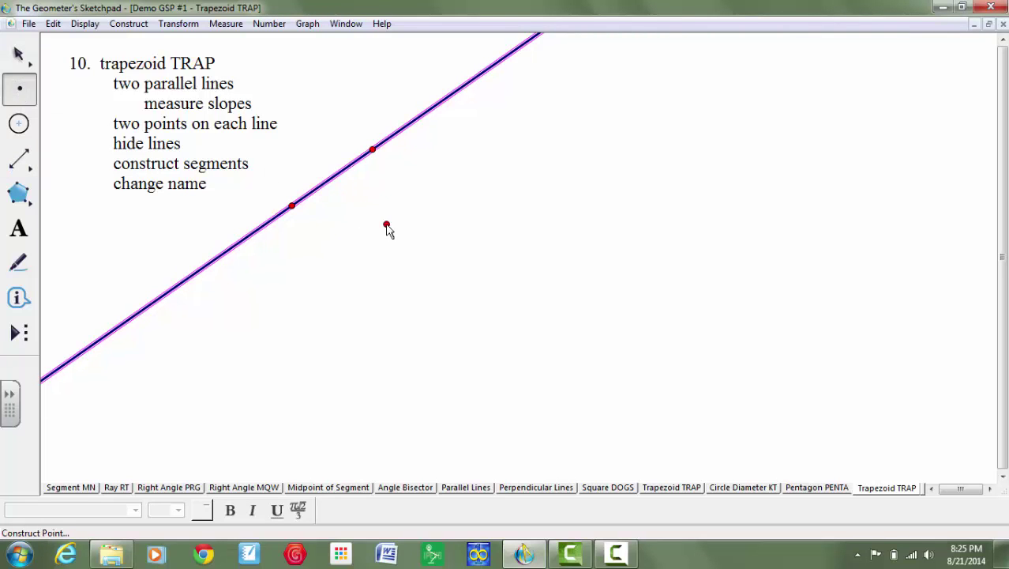
left_click(386, 226)
left_click(20, 53)
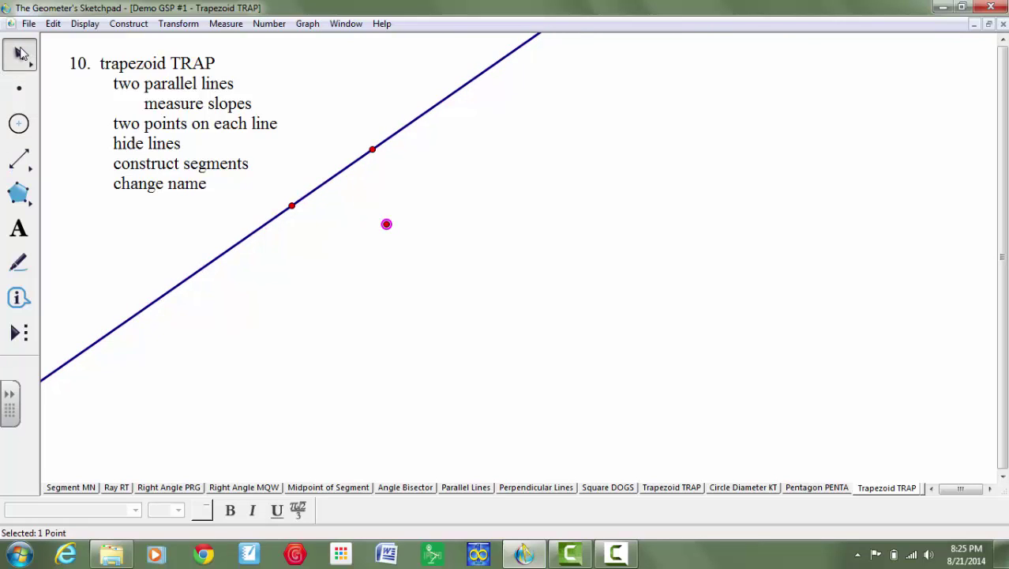
left_click(319, 76)
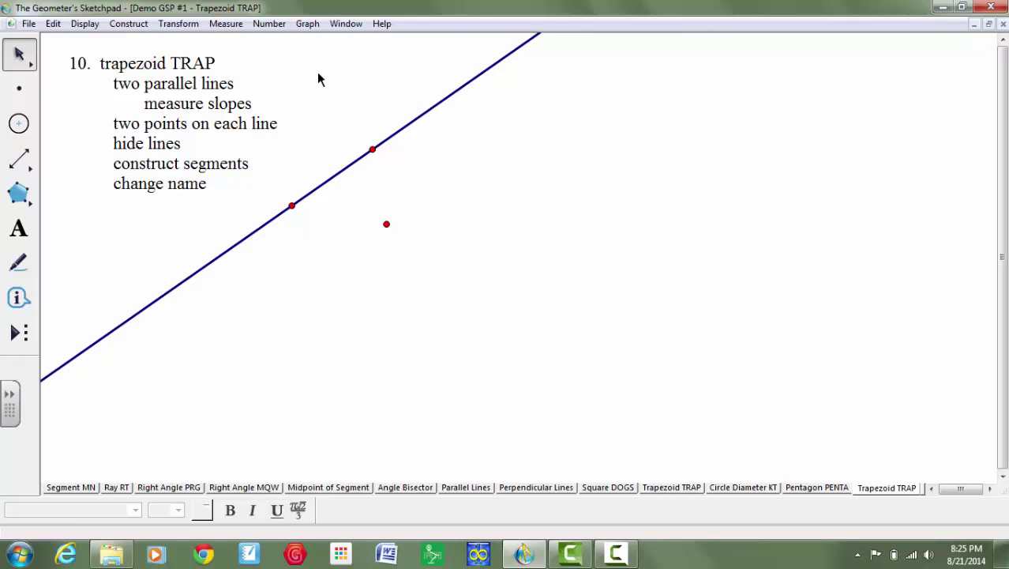
left_click(353, 164)
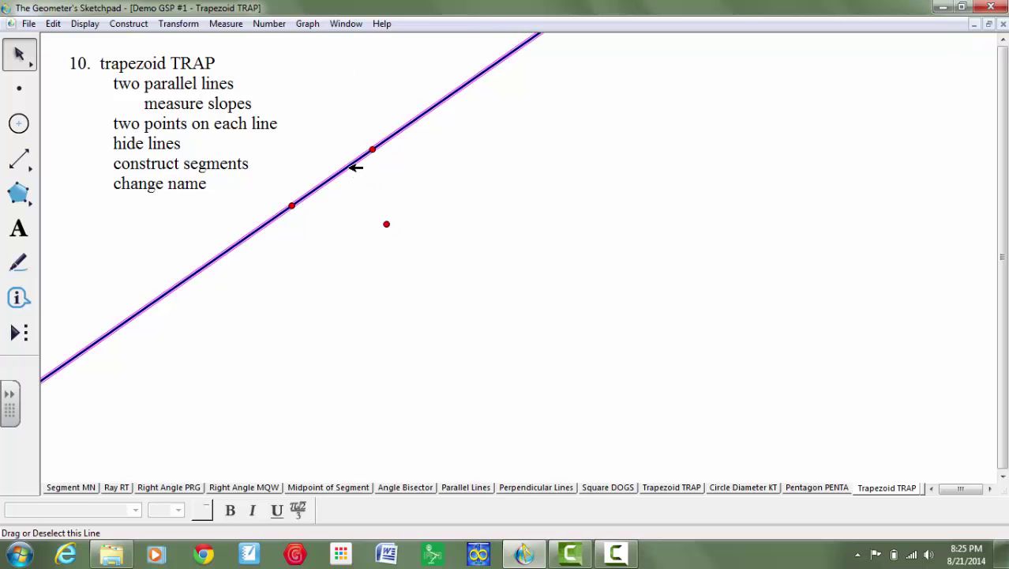
left_click(386, 225)
left_click(147, 23)
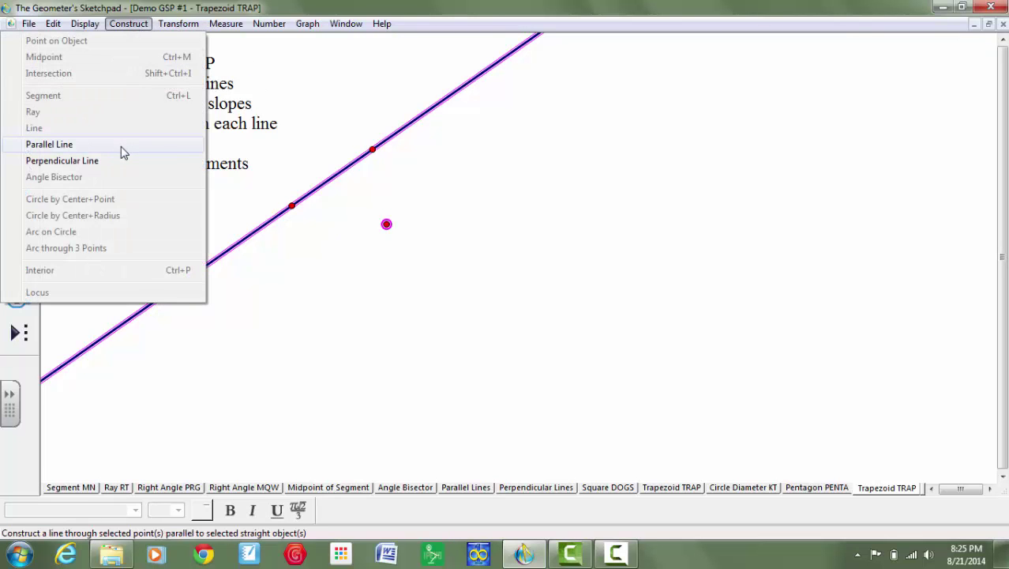
- Construct a parallel line through the lone point and add two new points on each line
left_click(123, 152)
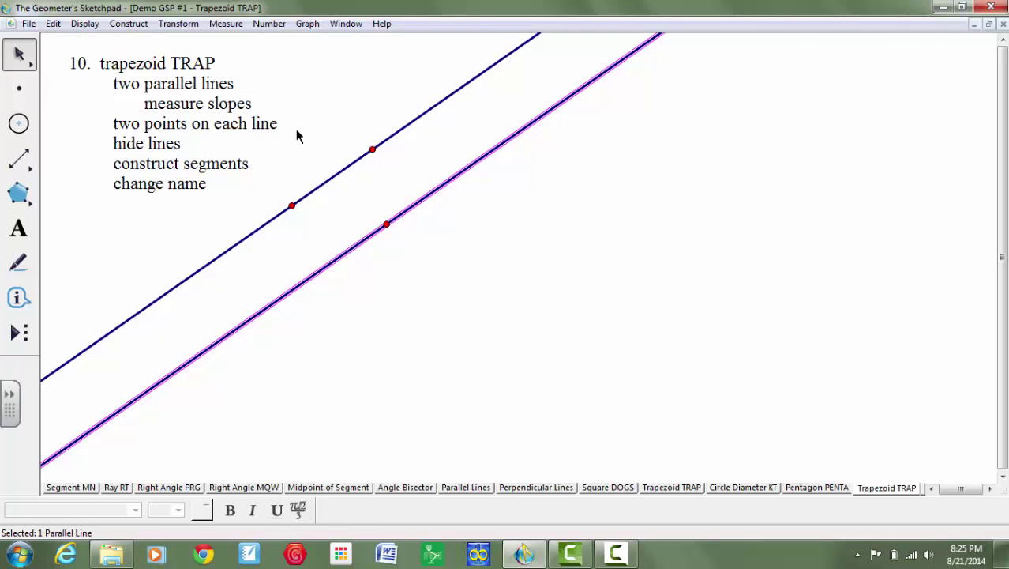
left_click(20, 91)
left_click(427, 120)
left_click(423, 113)
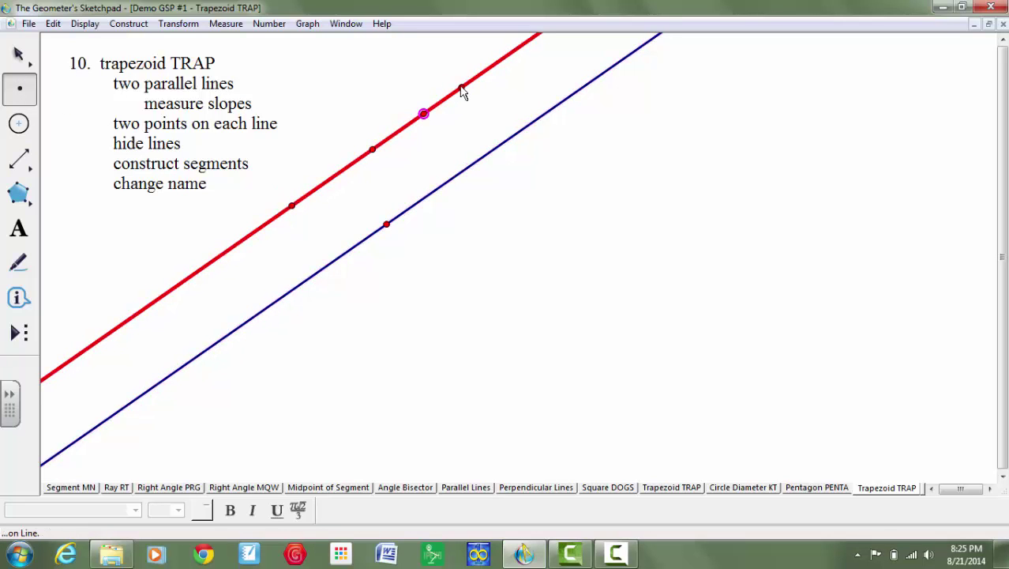
left_click(437, 189)
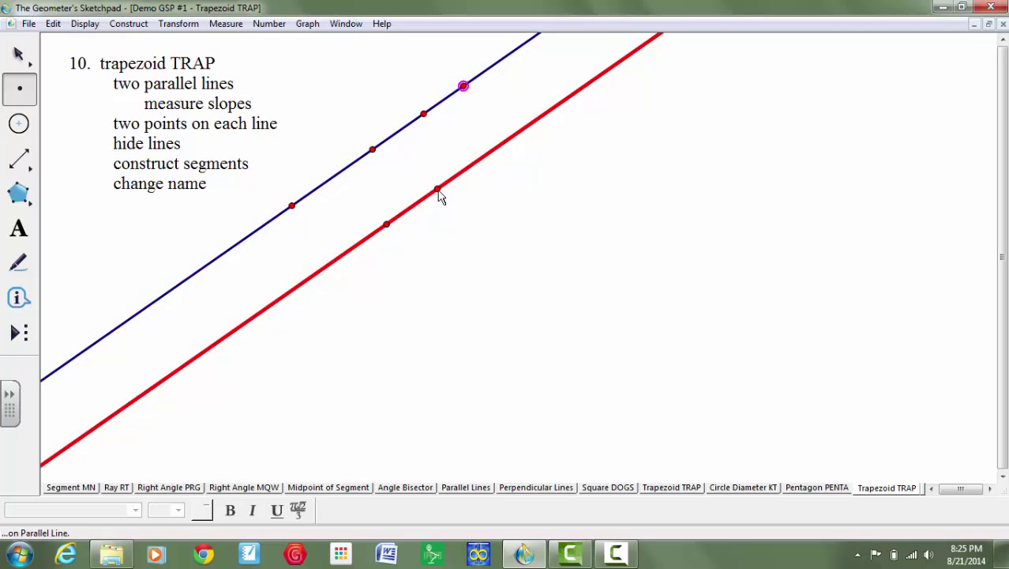
left_click(501, 145)
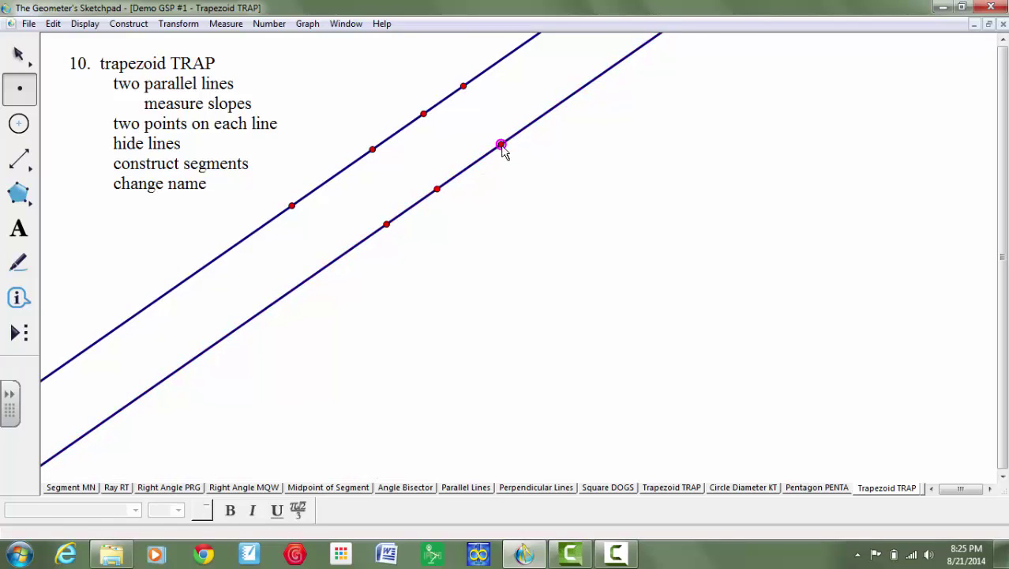
left_click(15, 54)
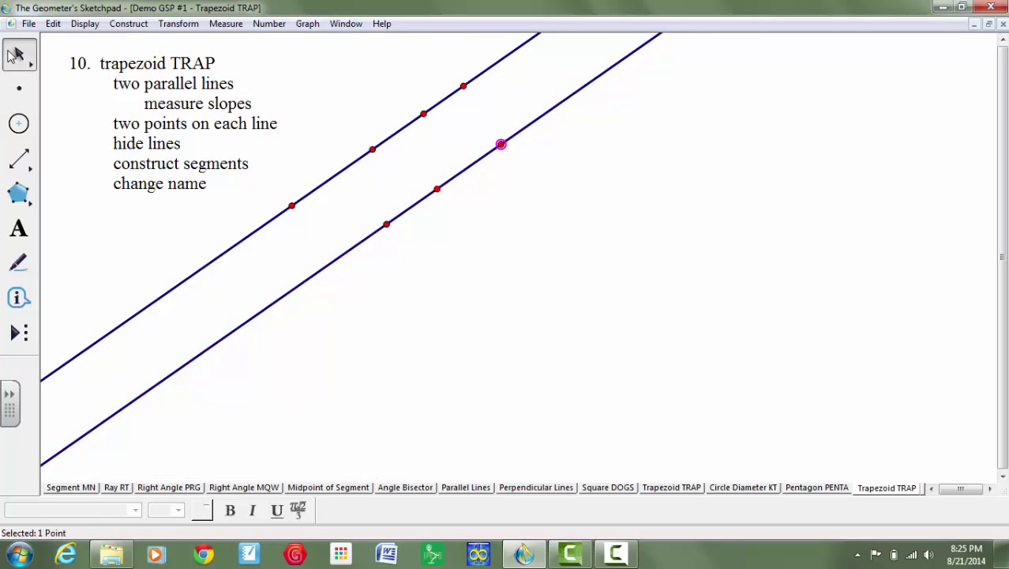
- Select both parallel lines and their three original points, then hide them with Ctrl+H
left_click(376, 290)
left_click(386, 225)
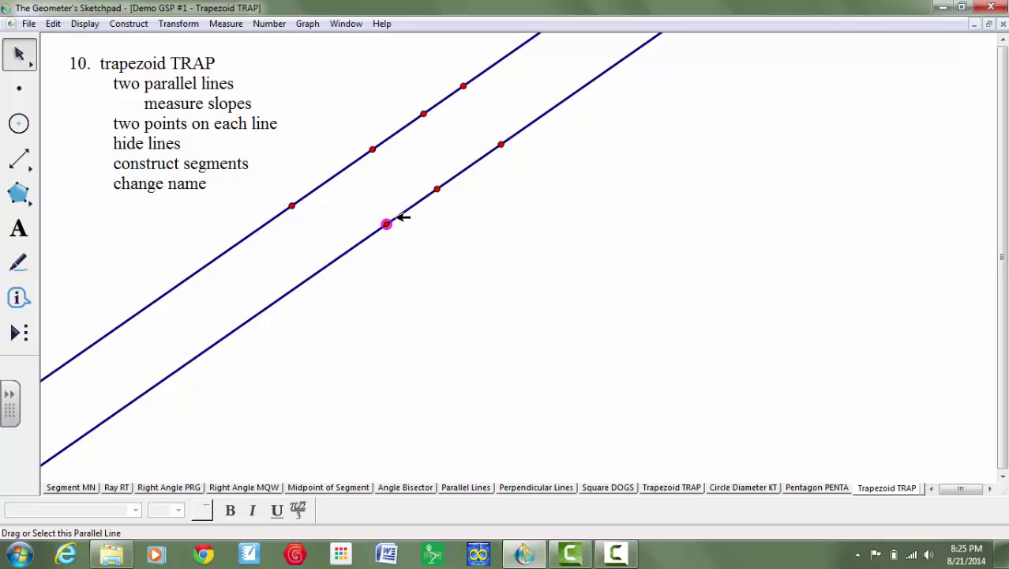
left_click(292, 205)
left_click(316, 191)
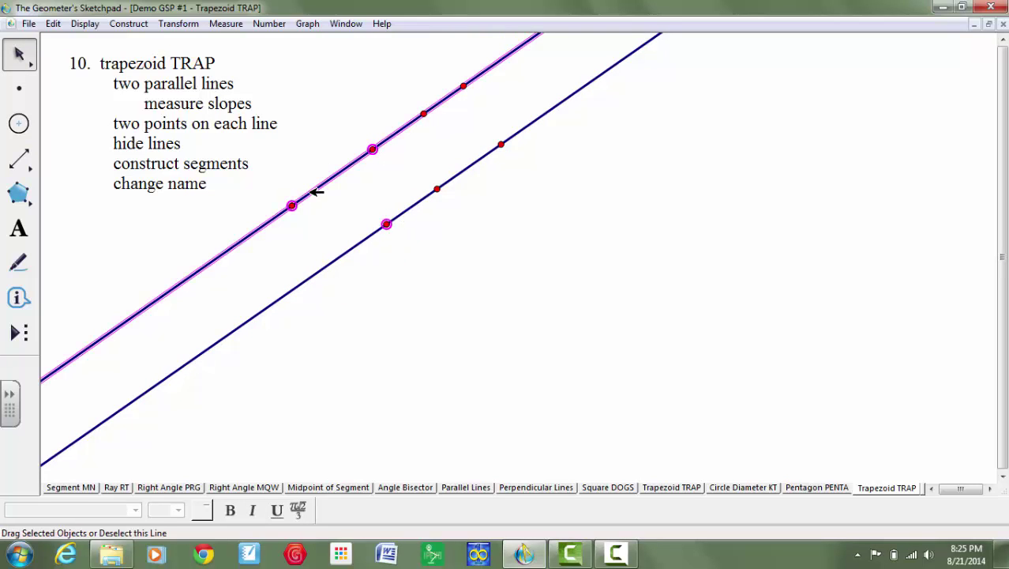
left_click(331, 265)
left_click(352, 251)
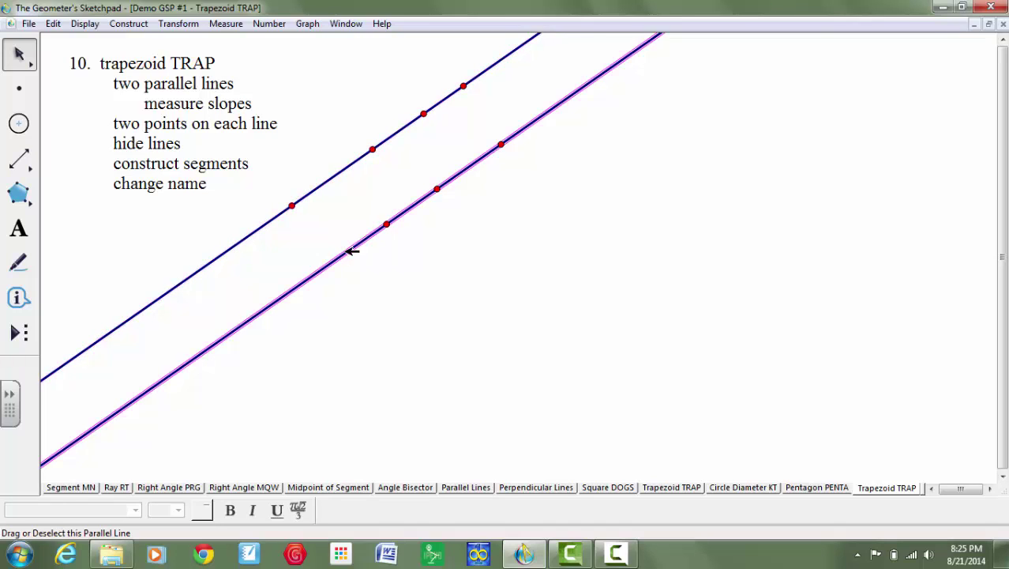
left_click(386, 225)
left_click(372, 149)
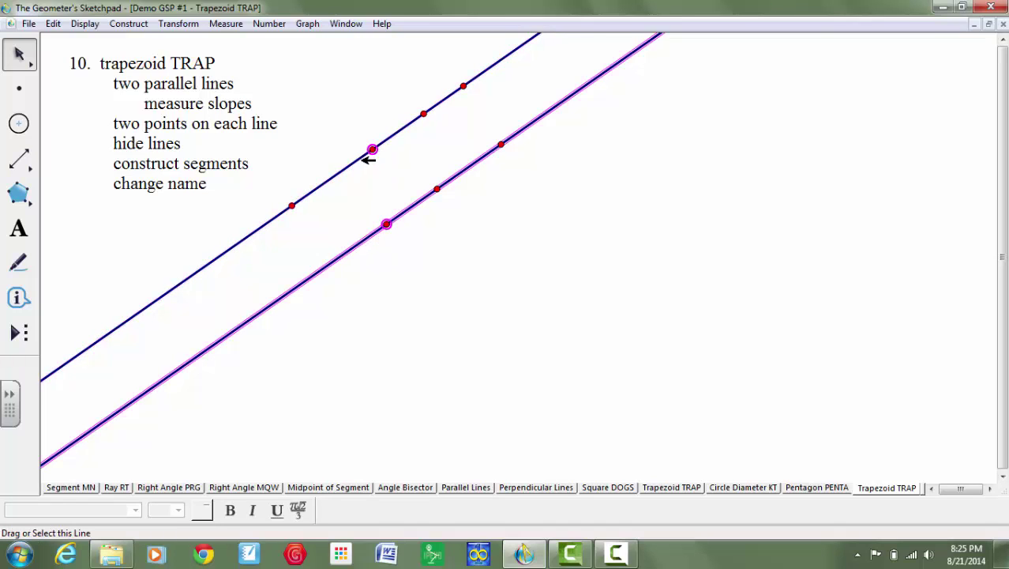
left_click(363, 156)
left_click(292, 205)
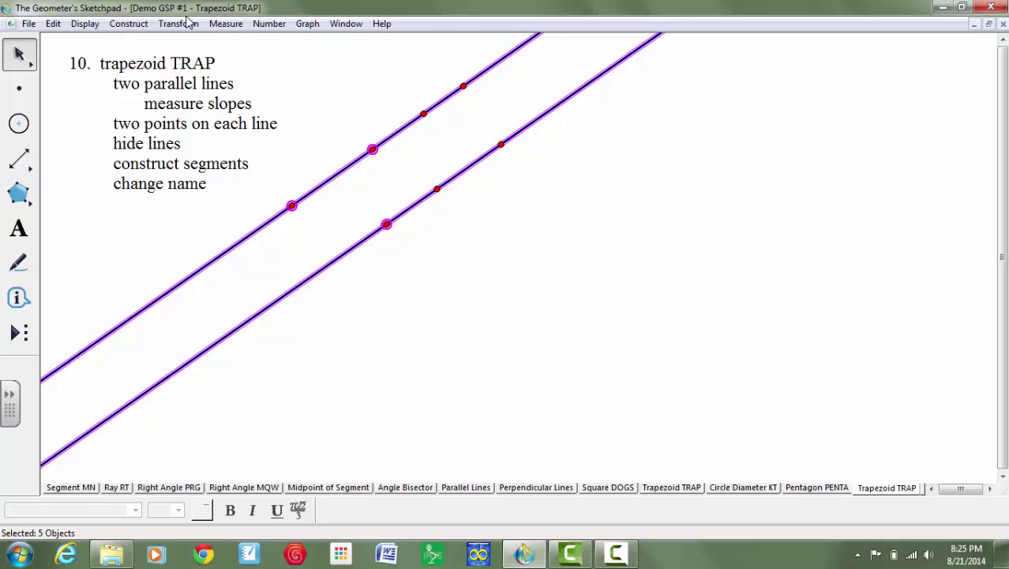
key("ctrl+h")
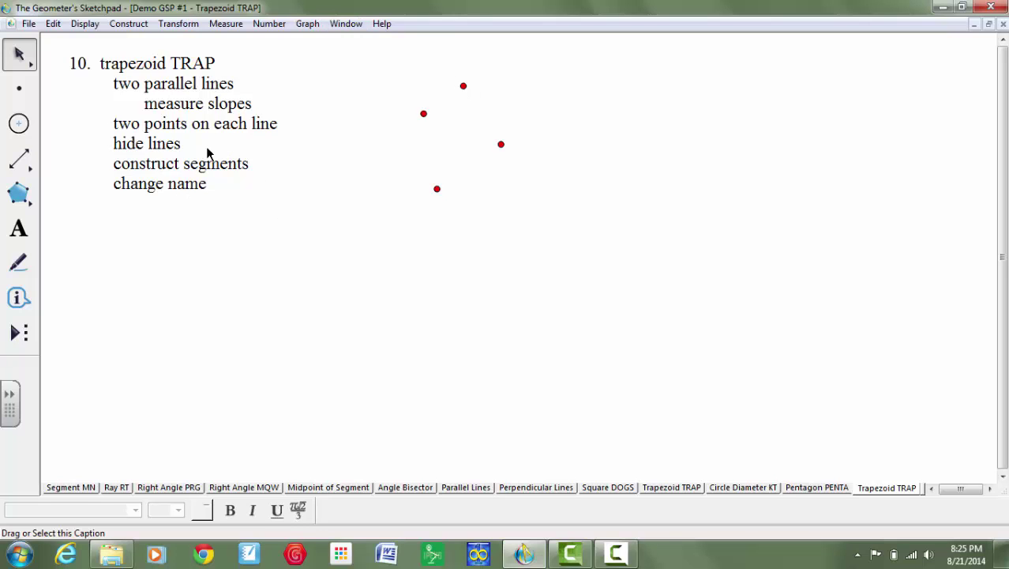
- Connect the four remaining points with segments into a closed quadrilateral
left_click_drag(19, 168, 53, 160)
mouse_move(424, 115)
left_mouse_down()
mouse_move(437, 189)
mouse_move(509, 143)
mouse_move(473, 85)
mouse_move(425, 115)
left_mouse_up()
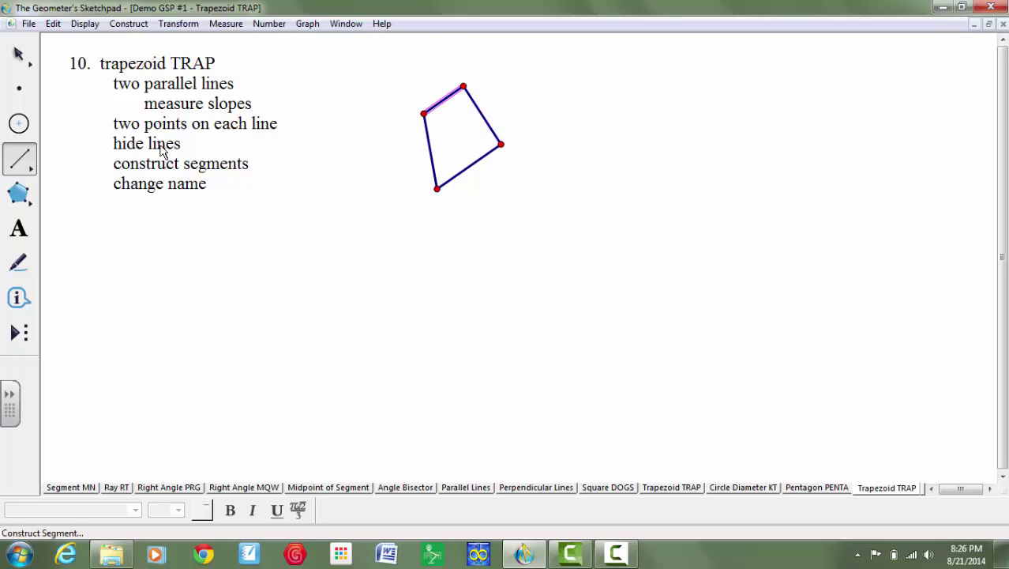
left_click(22, 51)
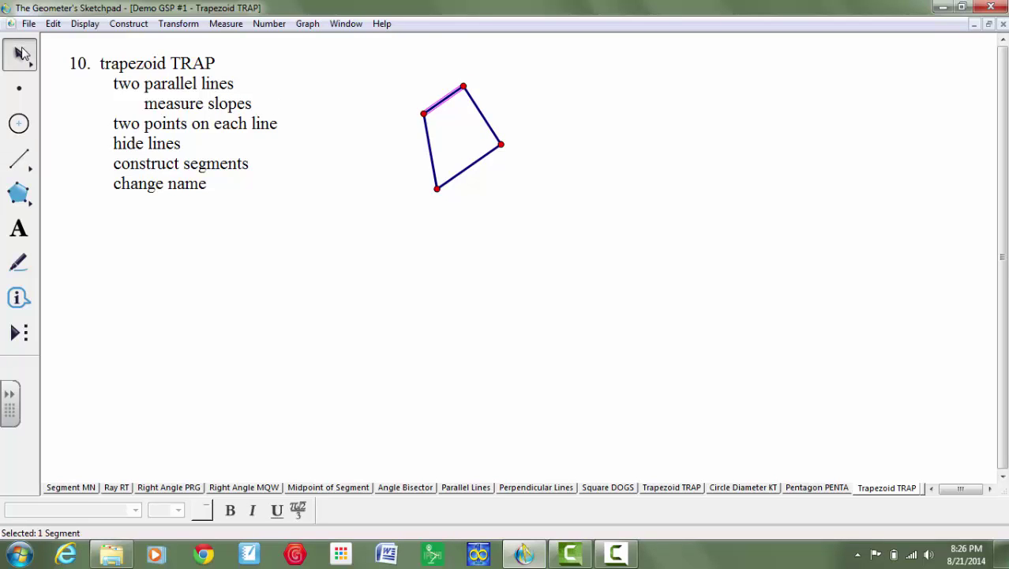
left_click(19, 229)
- Show labels on all four vertices of the quadrilateral
left_click(423, 115)
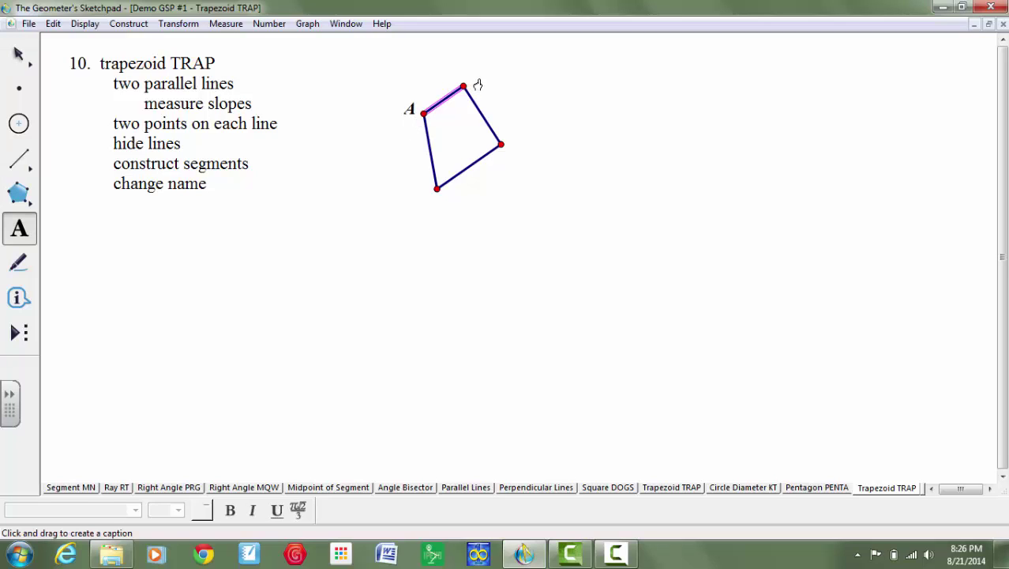
left_click(505, 146)
left_click(439, 191)
left_click(17, 56)
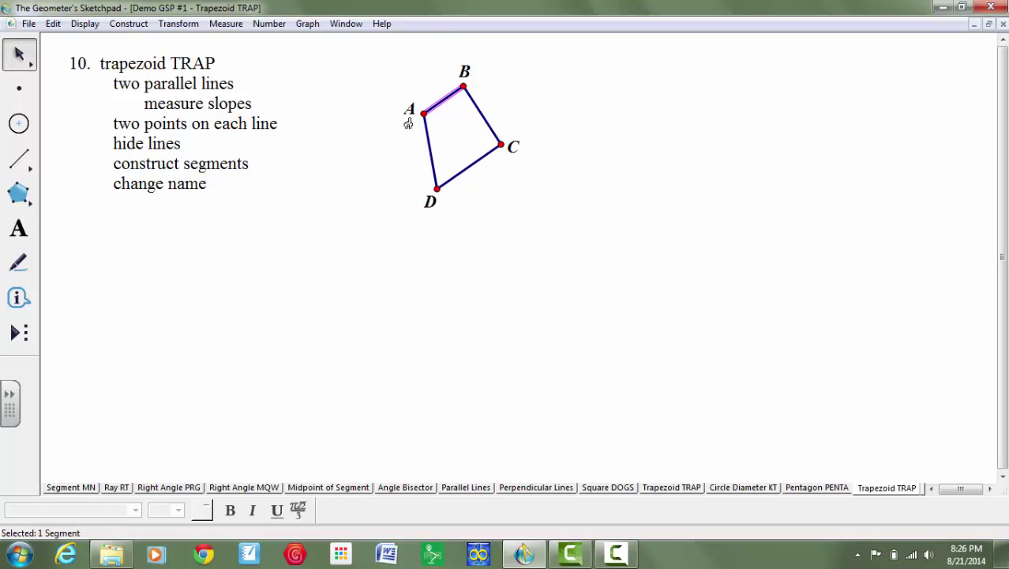
- Rename the vertex labels A, B, C, D to T, R, A and P
double_click(409, 122)
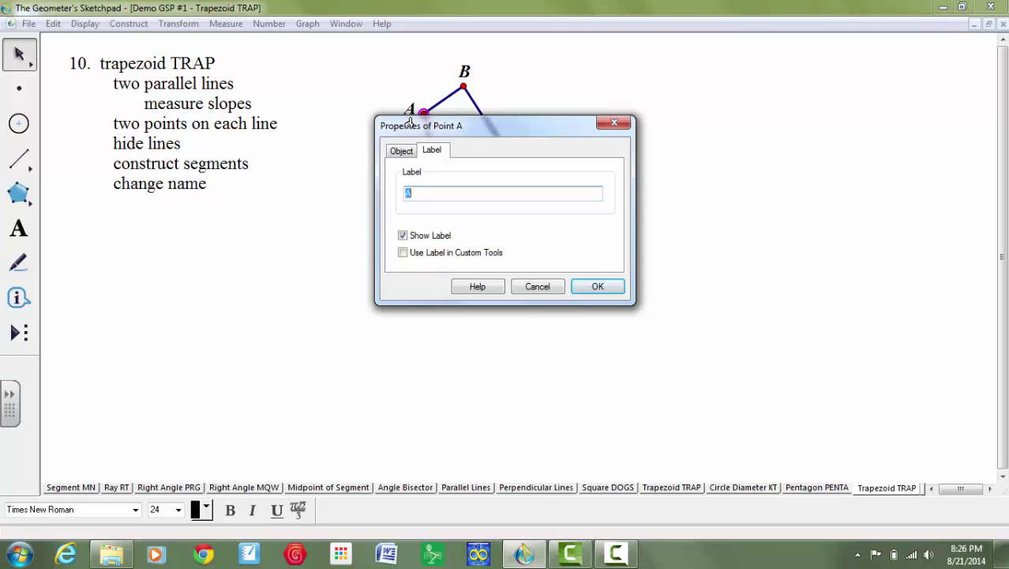
left_click(606, 287)
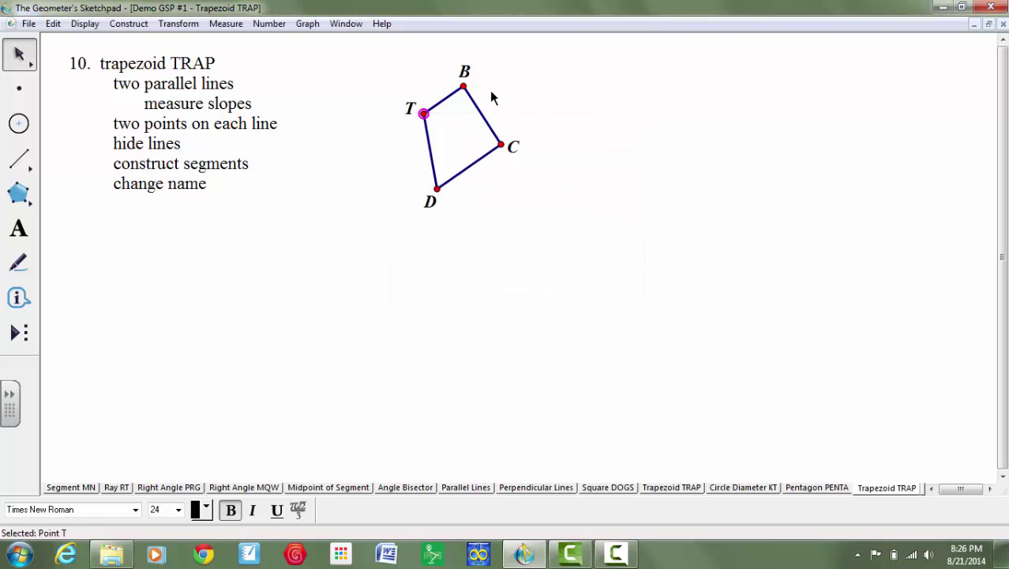
double_click(464, 71)
type("R")
left_click(596, 288)
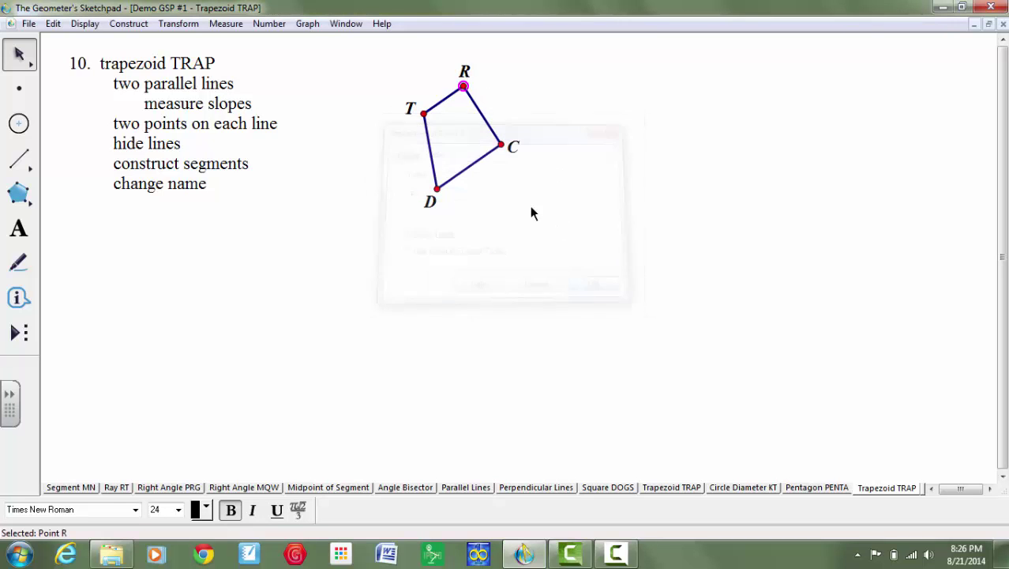
double_click(511, 155)
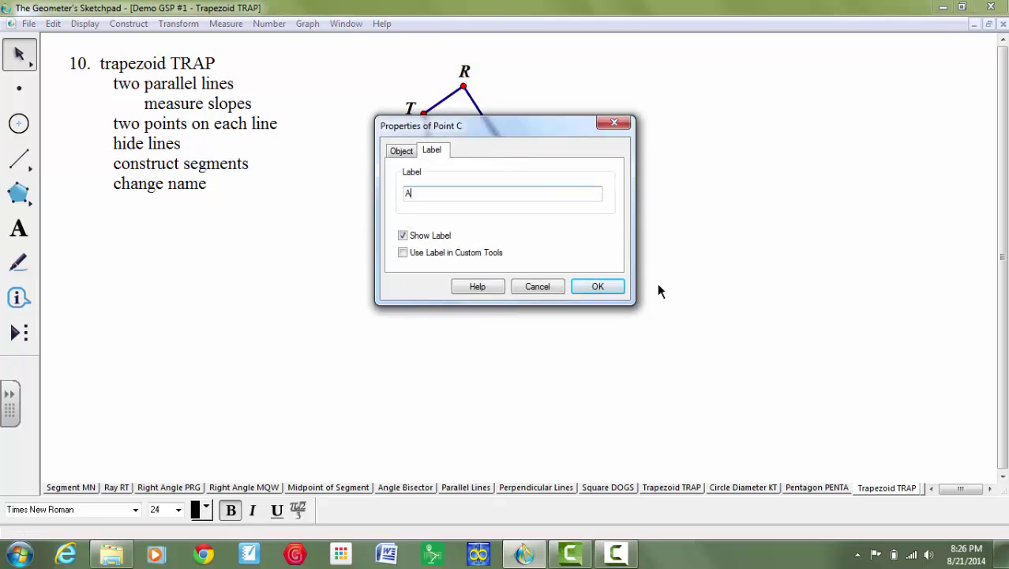
left_click(609, 289)
double_click(432, 210)
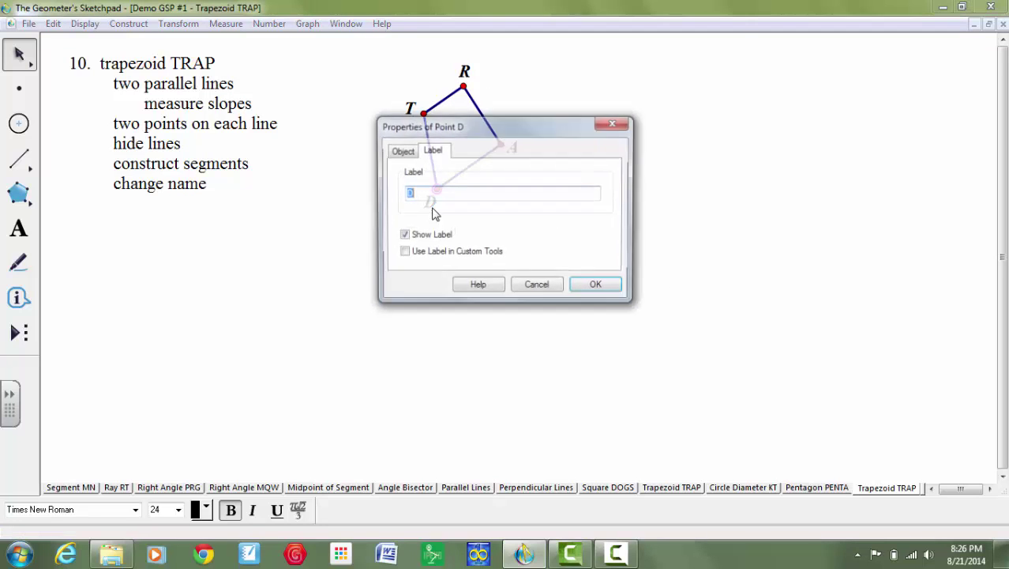
type("P")
left_click(607, 289)
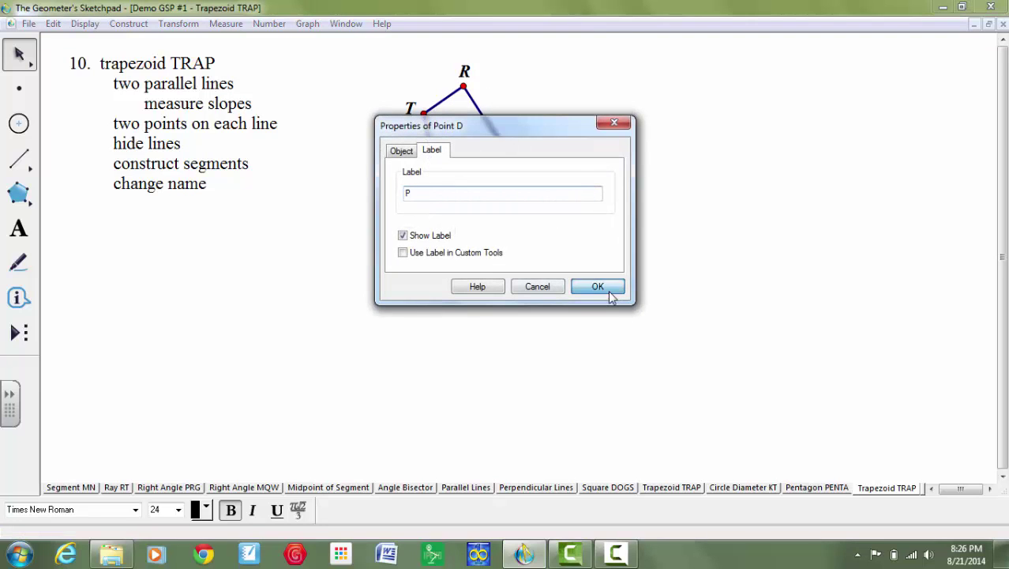
- Drag vertices T and P along their lines, then select TR and PA to confirm they stay parallel
left_click_drag(424, 113, 351, 163)
left_click_drag(427, 214, 344, 271)
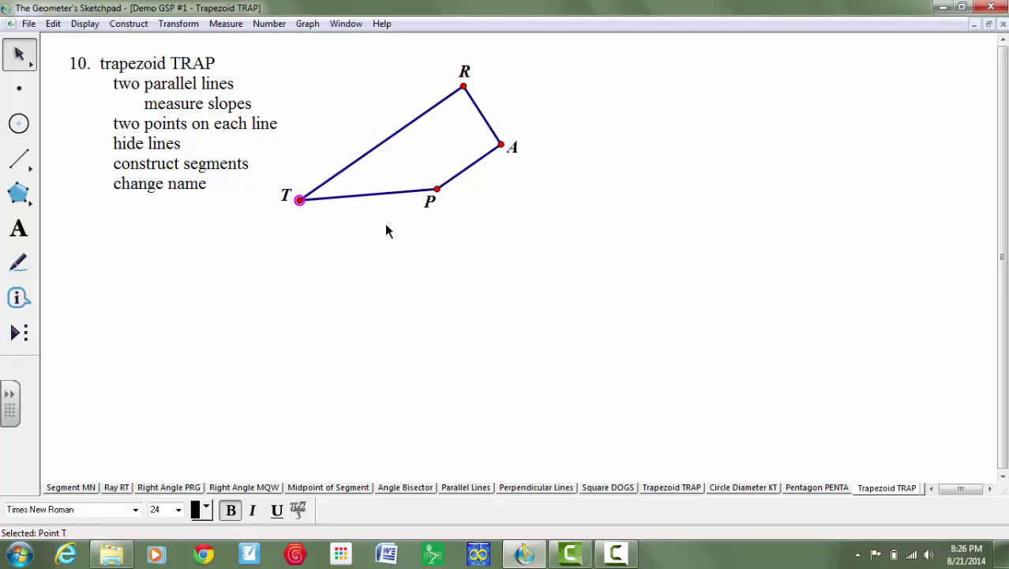
left_click_drag(437, 189, 274, 316)
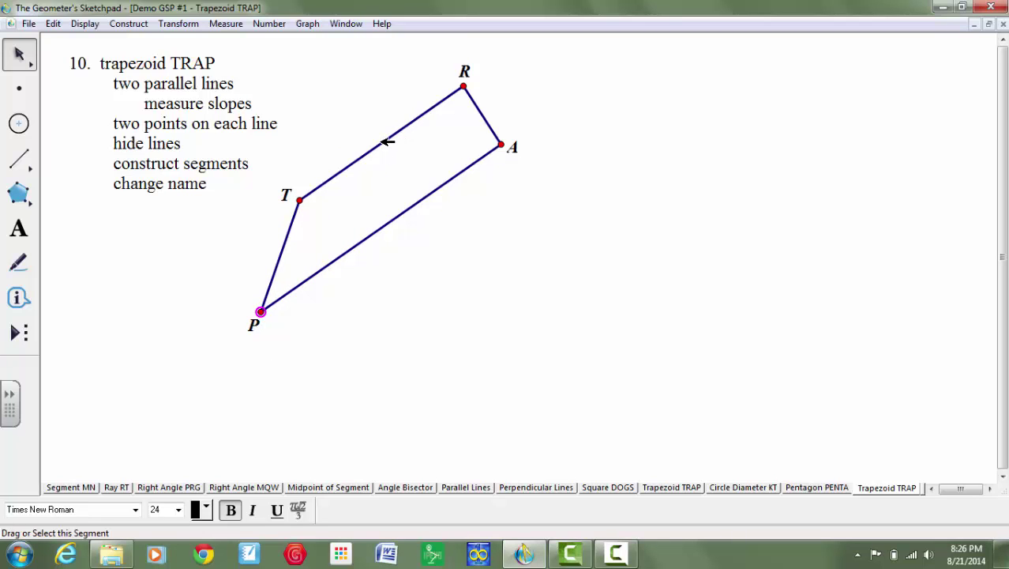
left_click(394, 139)
left_click(405, 212)
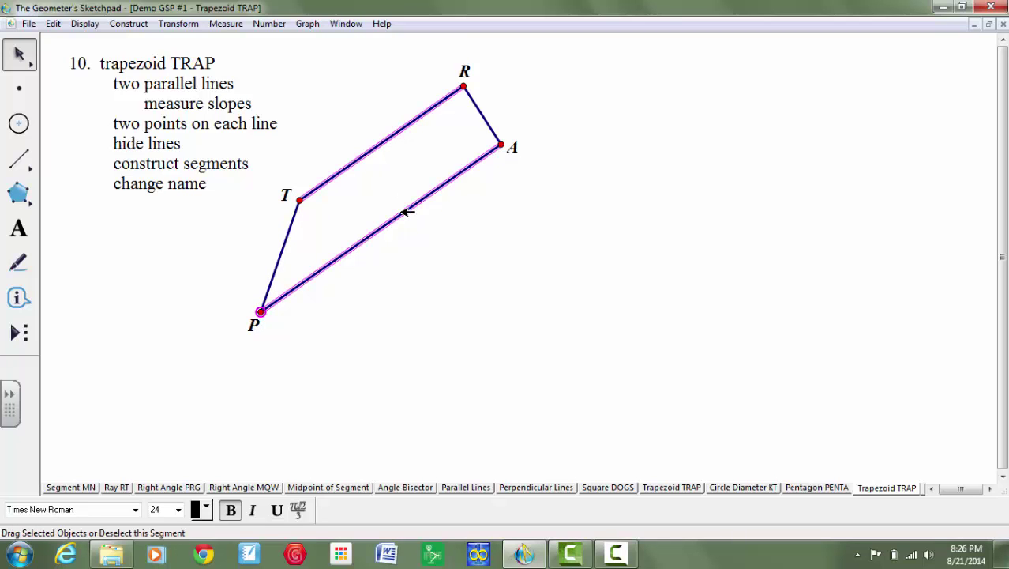
left_click(425, 258)
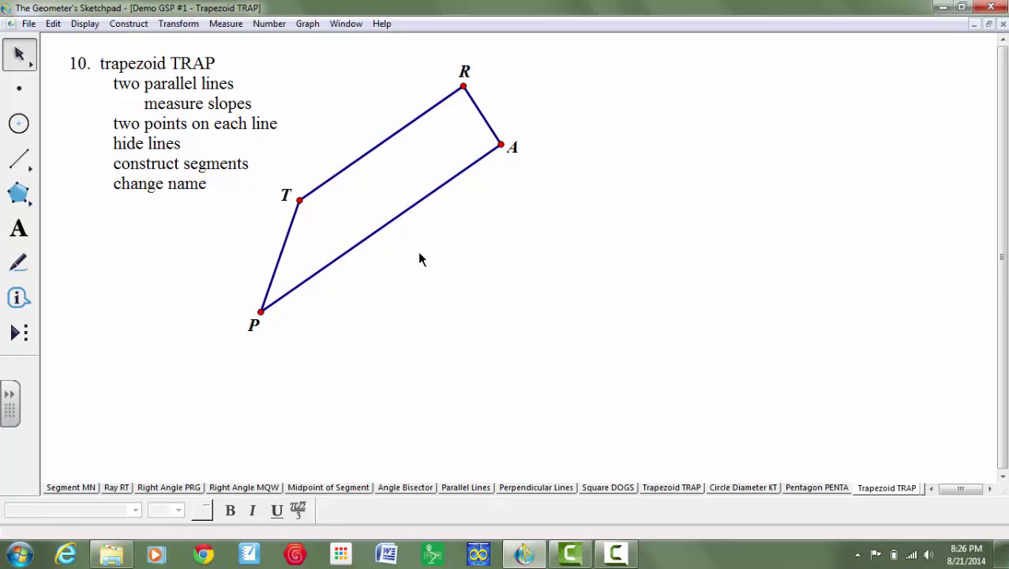